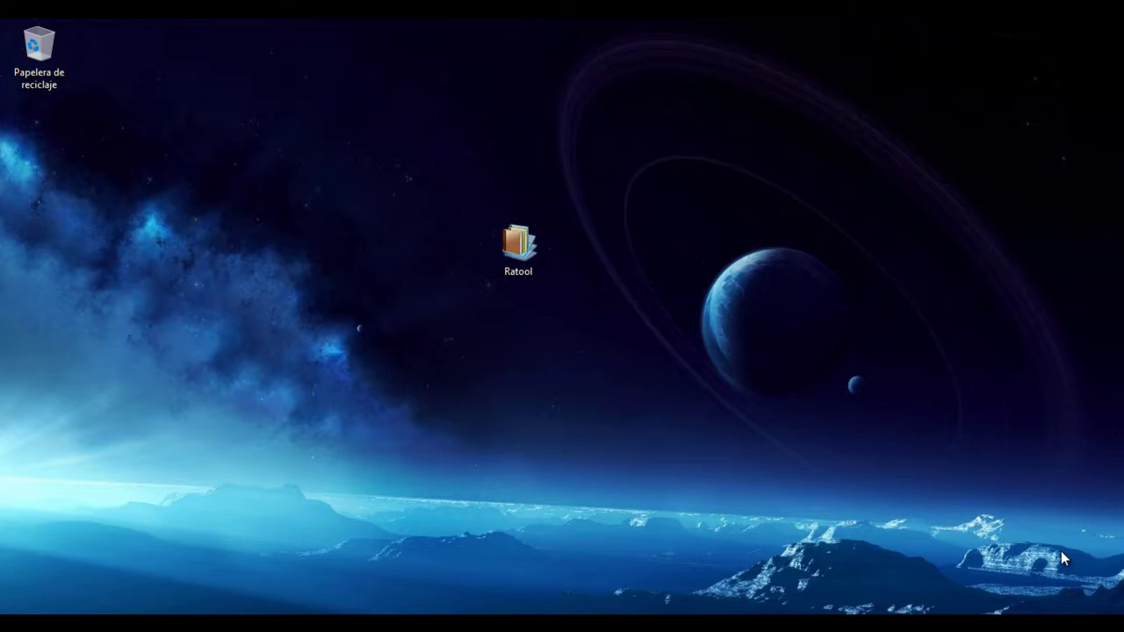
Reposition the Ratool archive on the desktop and extract its contents there
drag(518, 246, 466, 162)
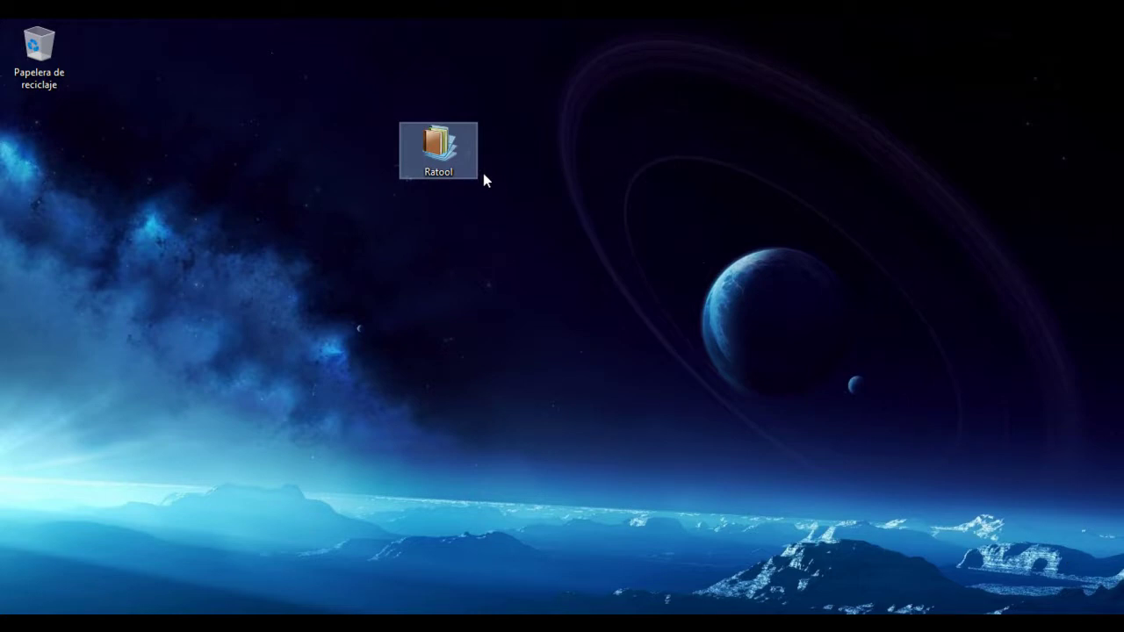
right_click(430, 145)
click(462, 195)
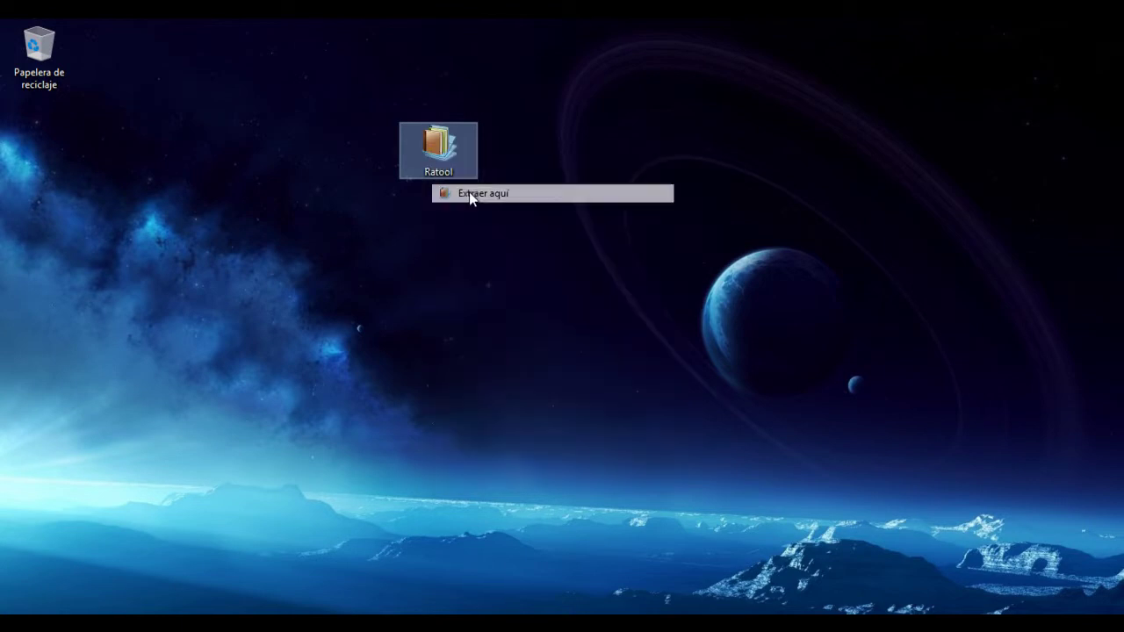
Arrange the Ratool archive and the extracted Ratool_v1.3 folder side by side in the open area of the desktop
drag(38, 151, 529, 170)
drag(439, 150, 217, 153)
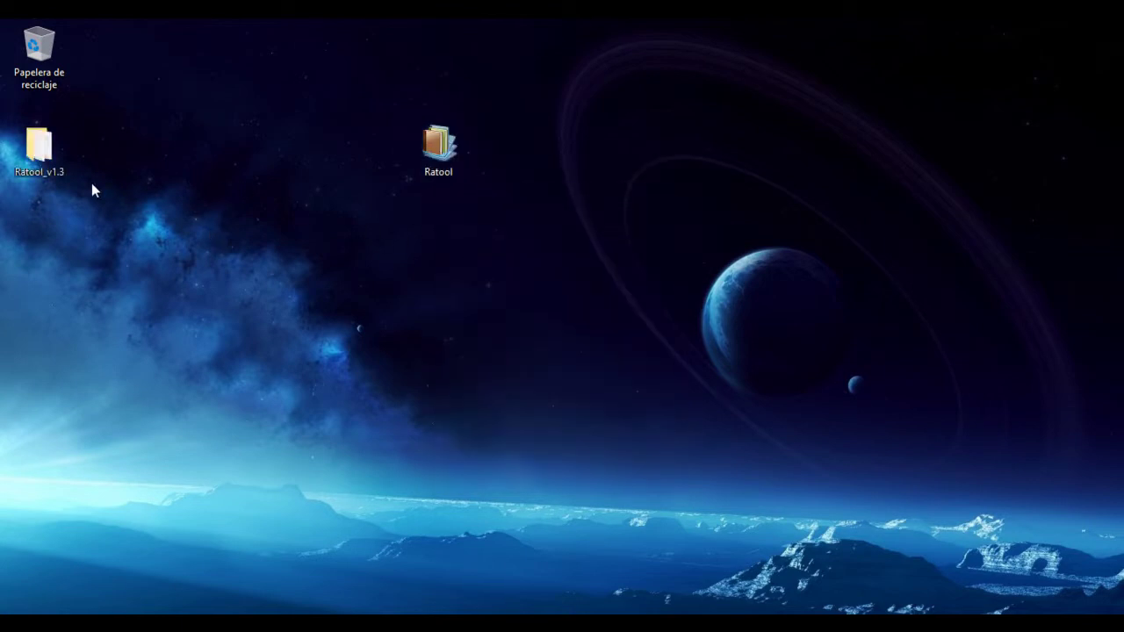
drag(167, 219, 429, 239)
click(525, 262)
drag(479, 211, 269, 241)
click(561, 193)
drag(520, 155, 805, 380)
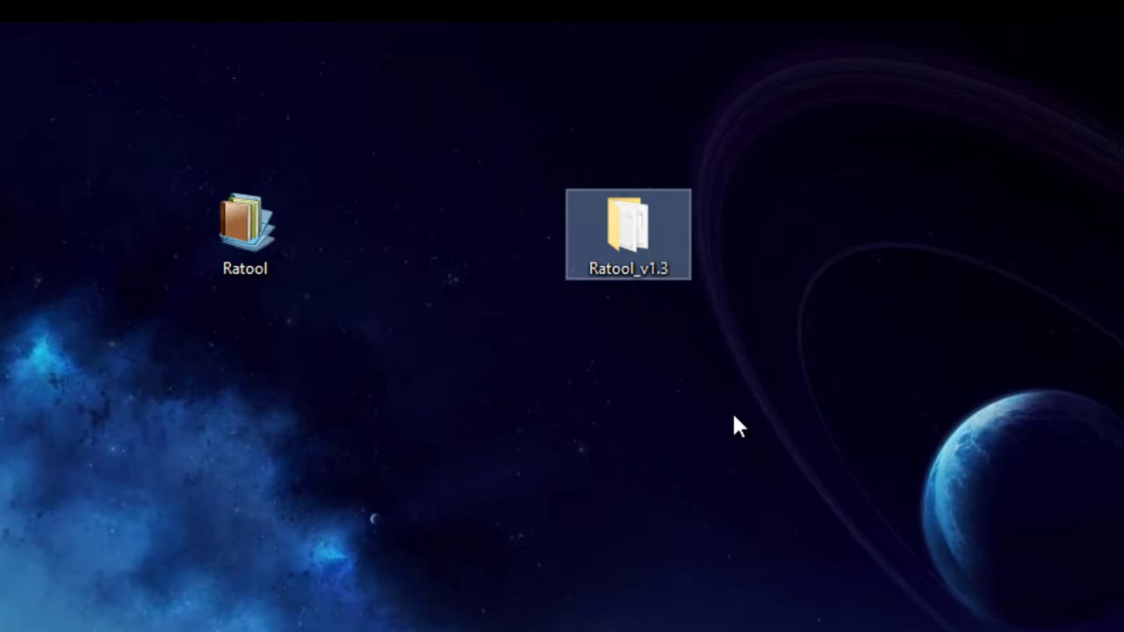
Rename the Ratool_v1.3 folder on the desktop as usb
right_click(602, 238)
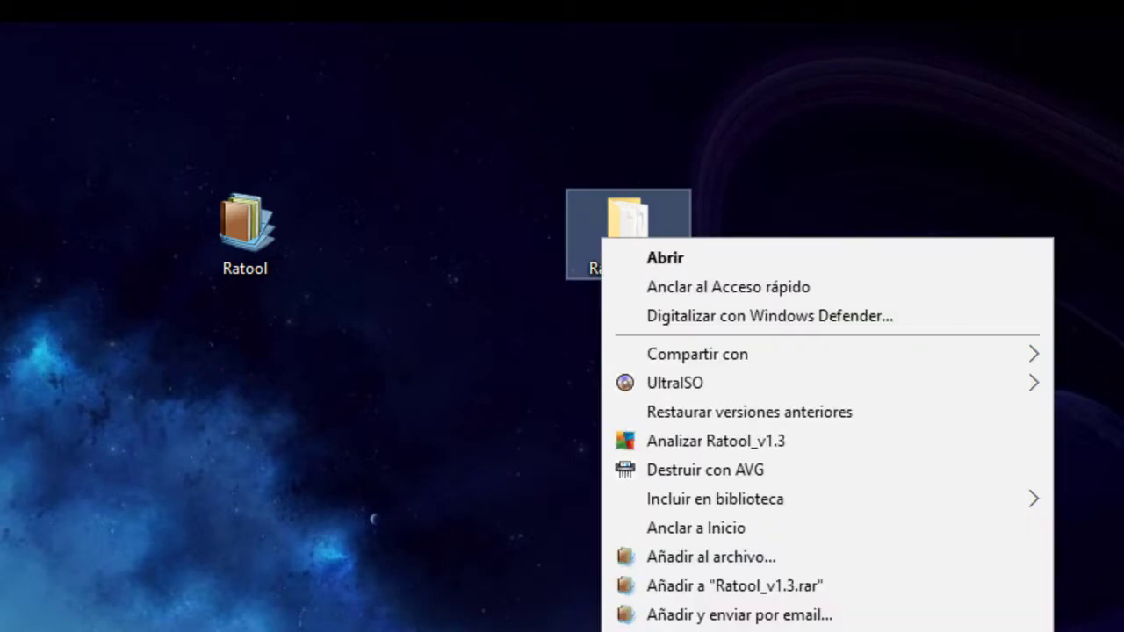
text(m)
text(usb)
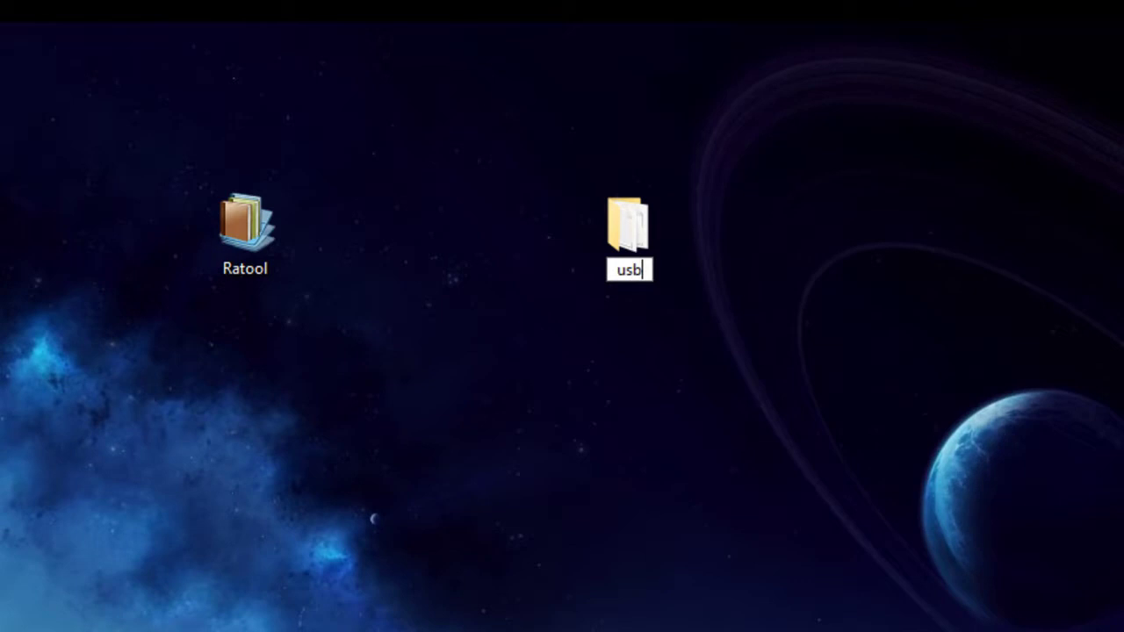
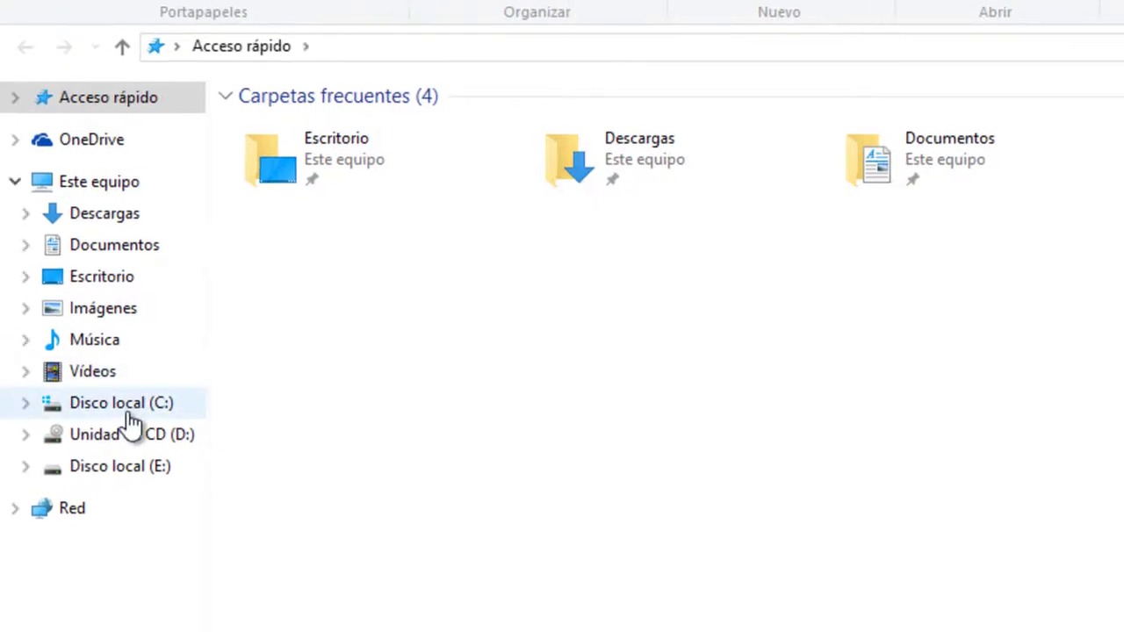
Move the usb folder into the Windows folder on drive C:, replacing the files that have the same names
click(132, 411)
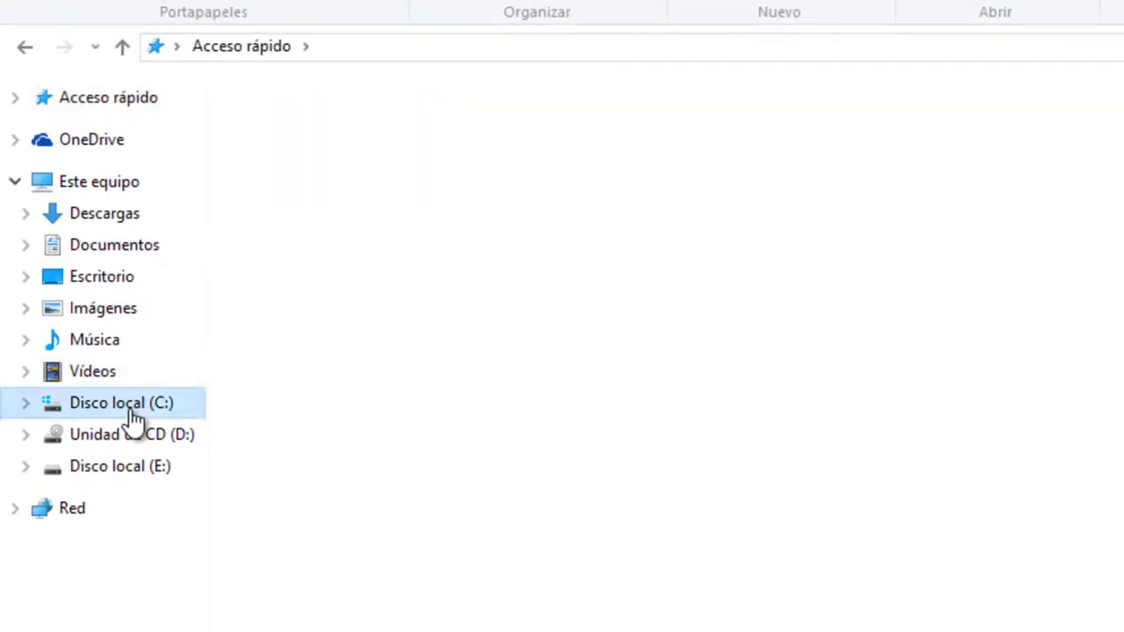
double_click(279, 293)
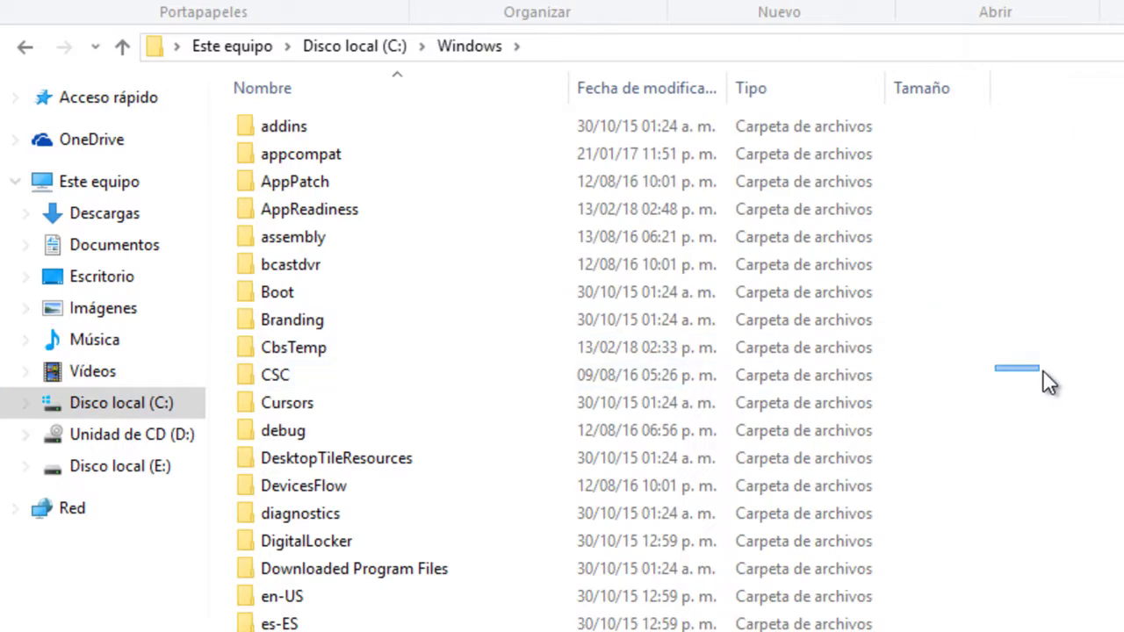
key(ctrl+v)
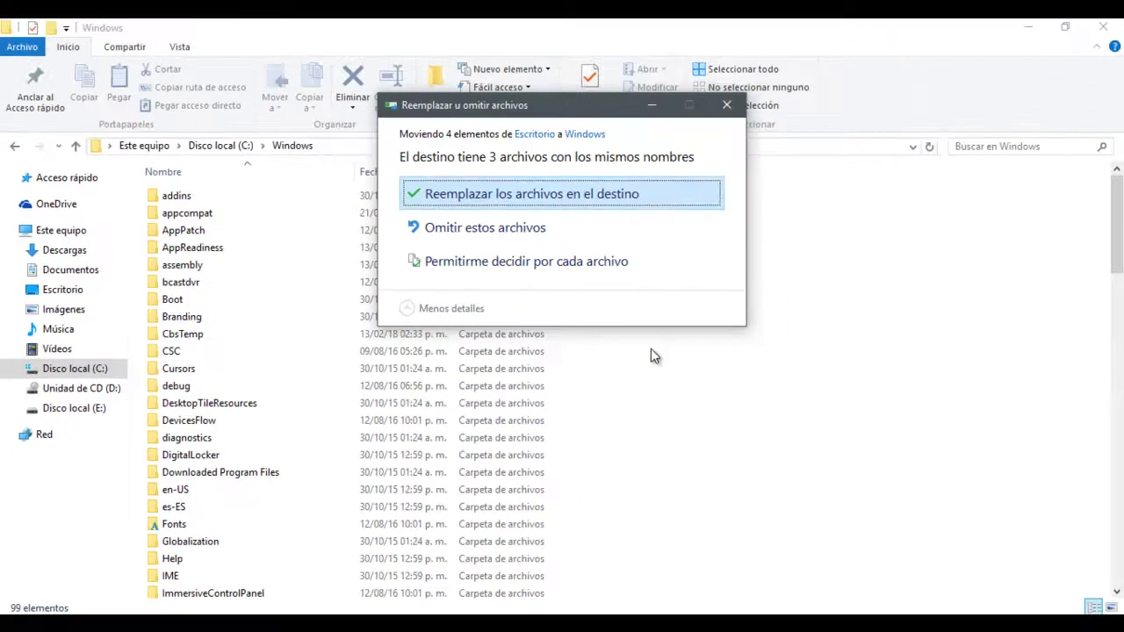
key(Return)
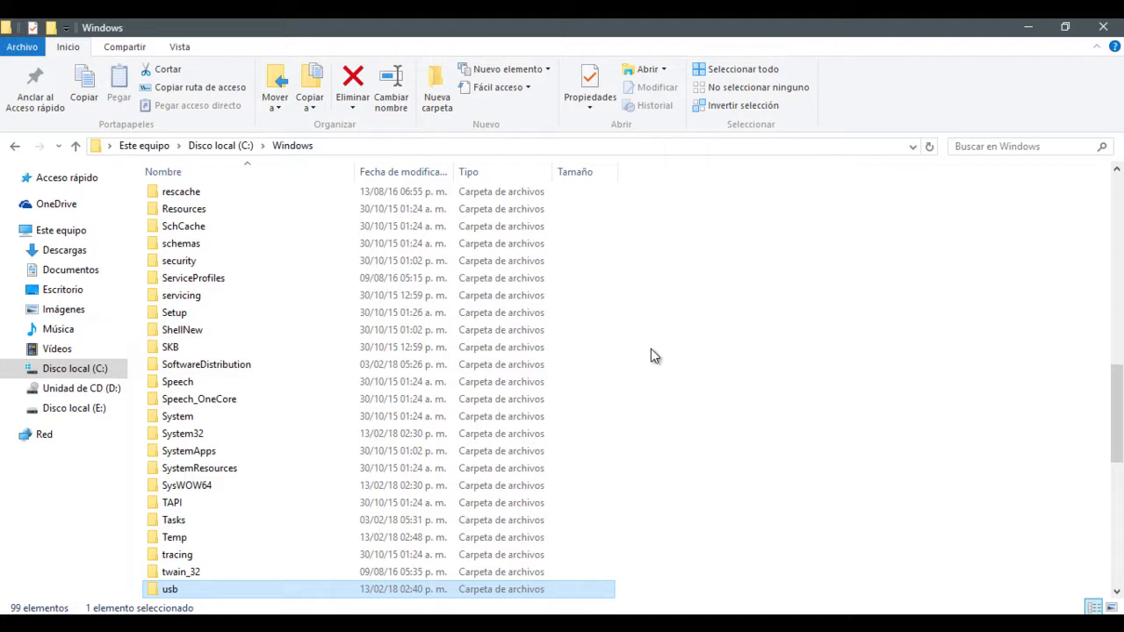
Open the usb folder inside Windows and start the Ratool application from it
scroll(619, 305, down, 3)
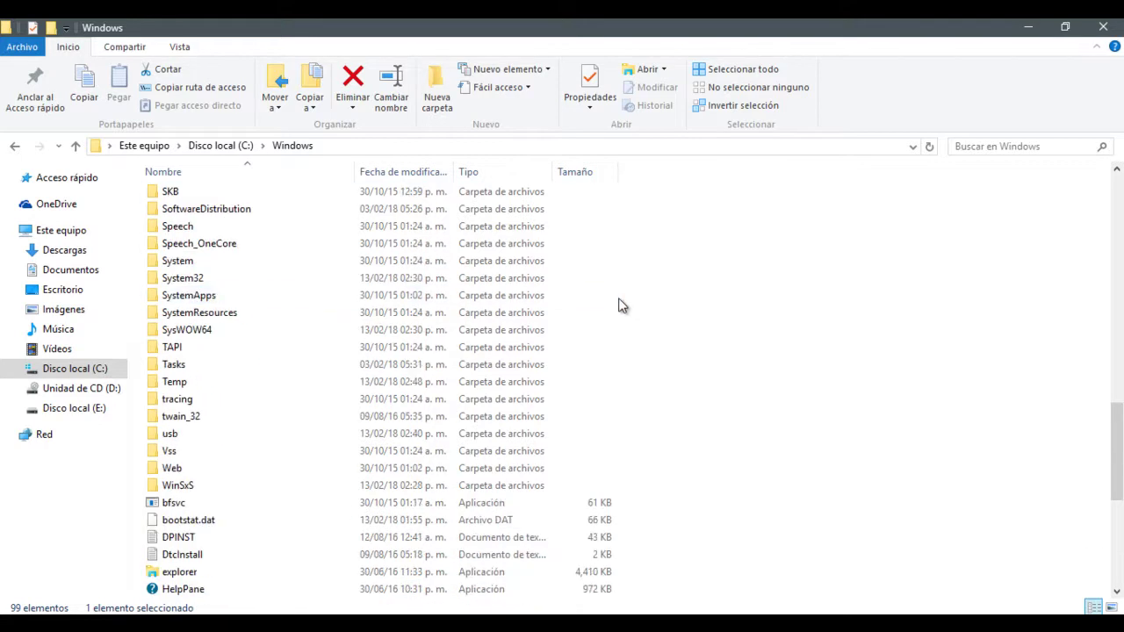
scroll(619, 307, down, 3)
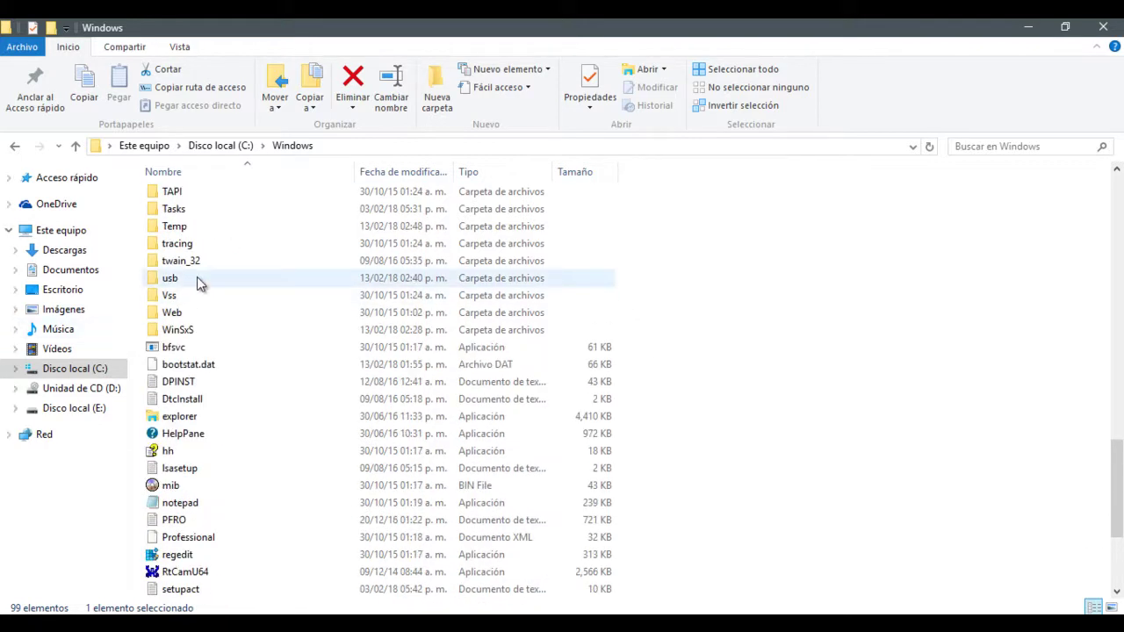
double_click(193, 279)
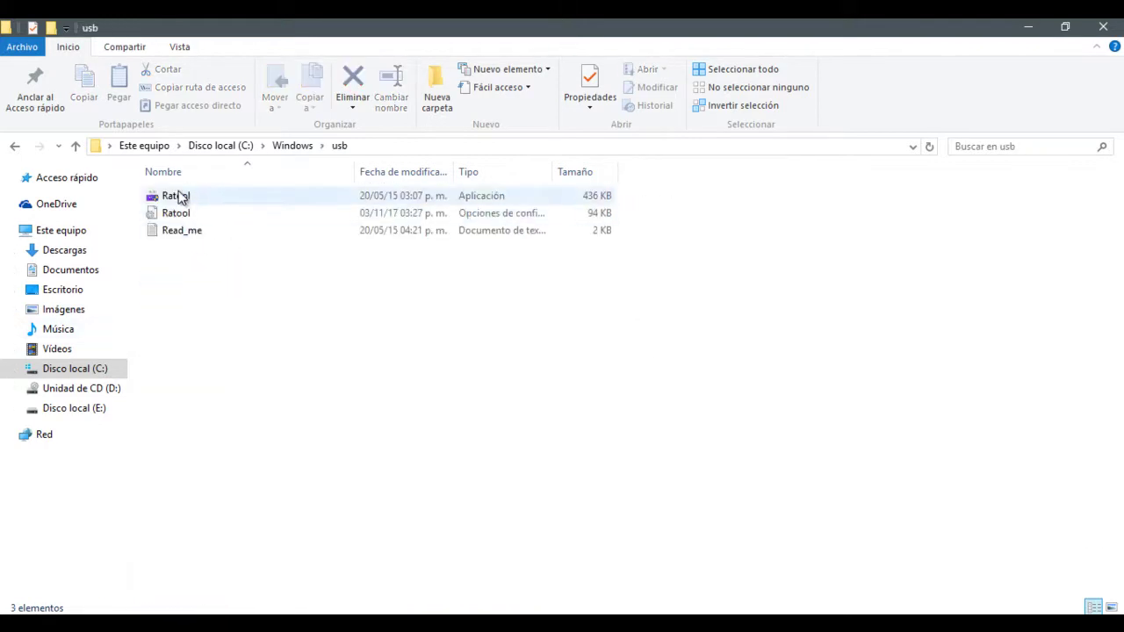
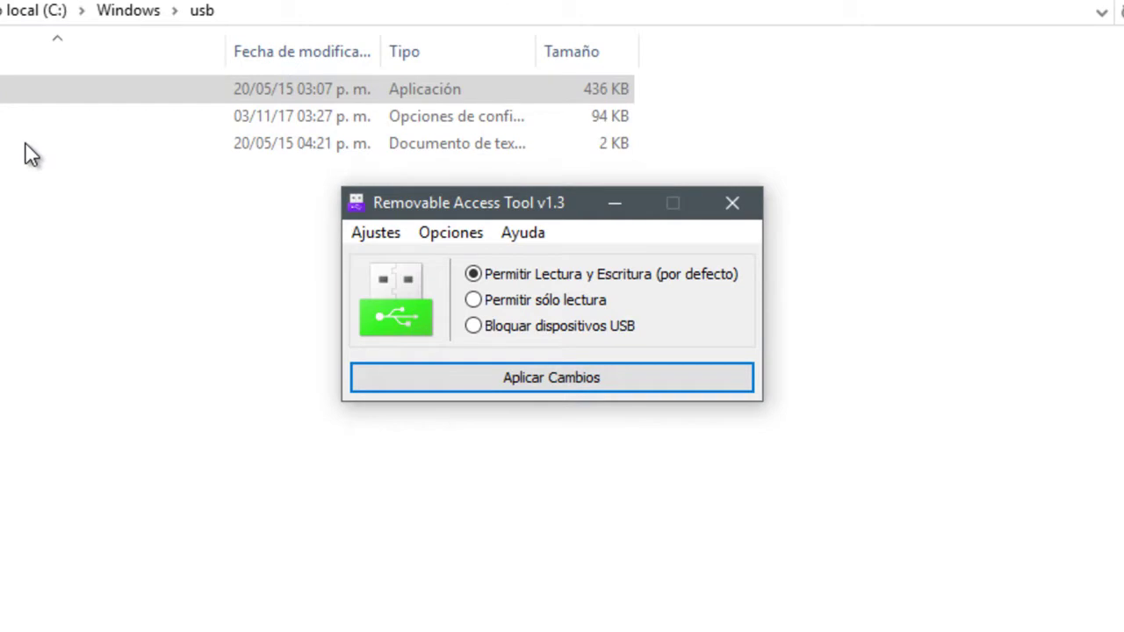
drag(525, 204, 483, 169)
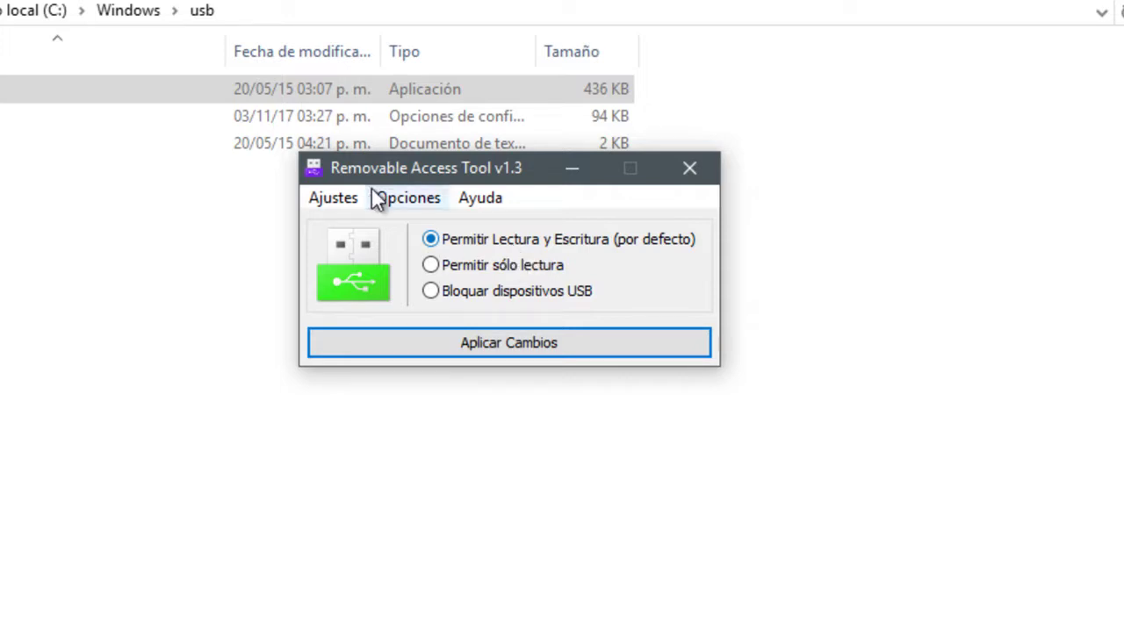
Set a new Ratool access password, enter it again for confirmation, and apply it with the password hint "numeros"
click(332, 200)
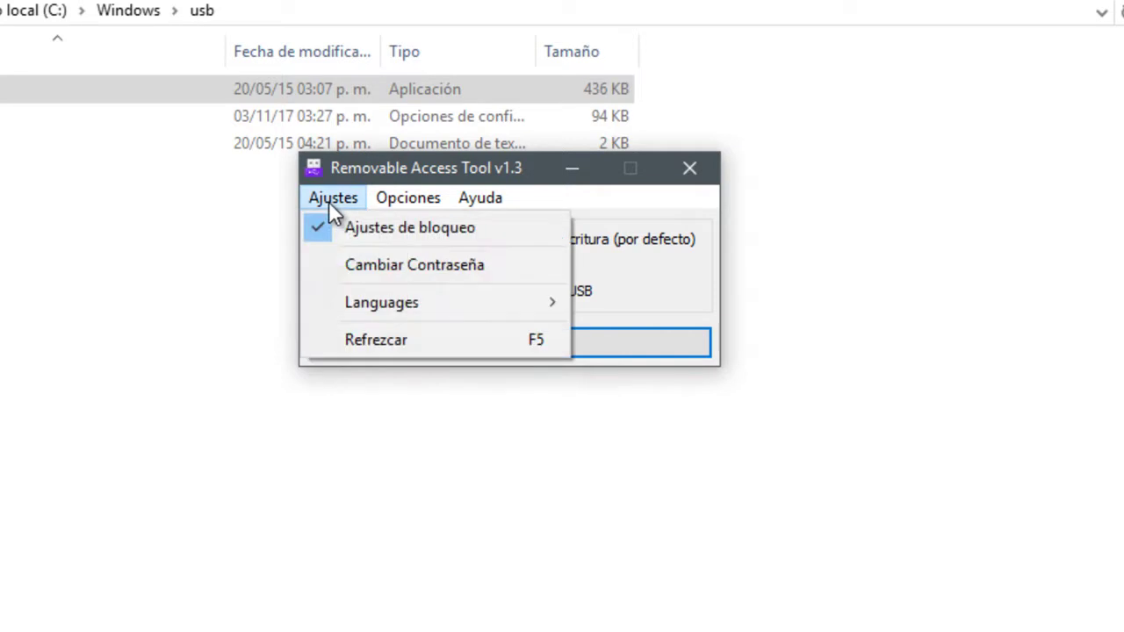
click(373, 267)
text(***)
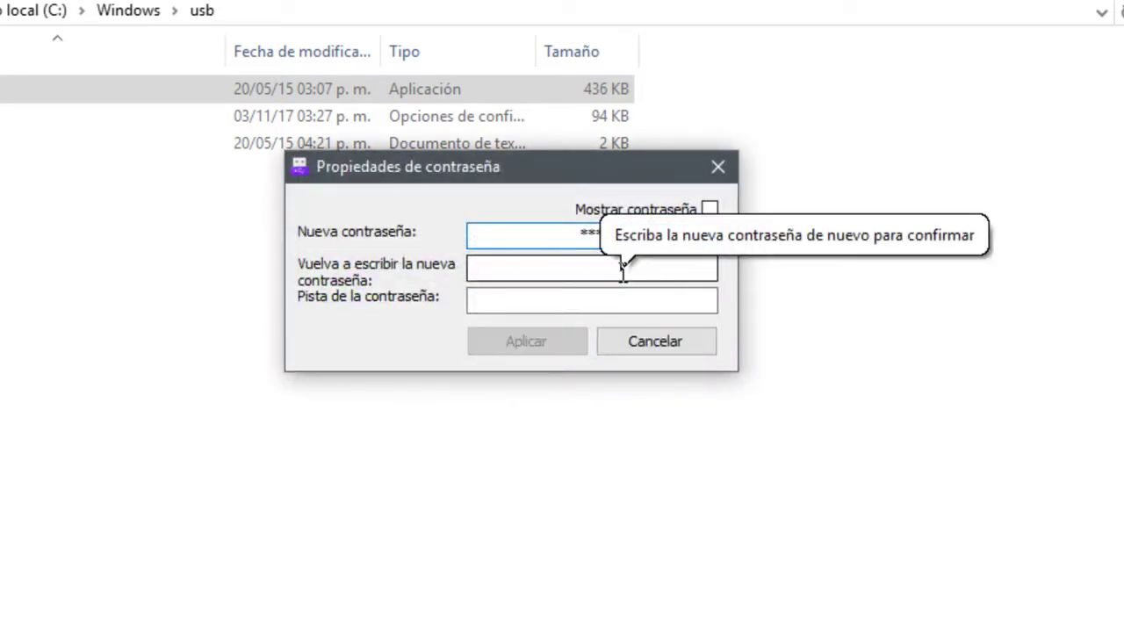
click(622, 273)
text(***)
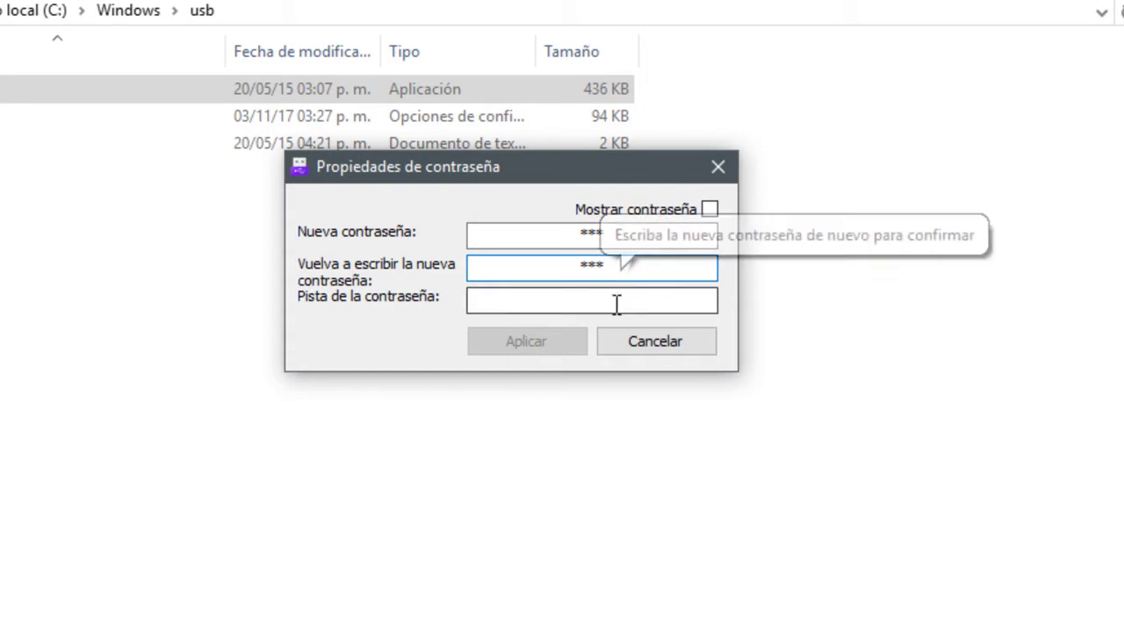
click(582, 303)
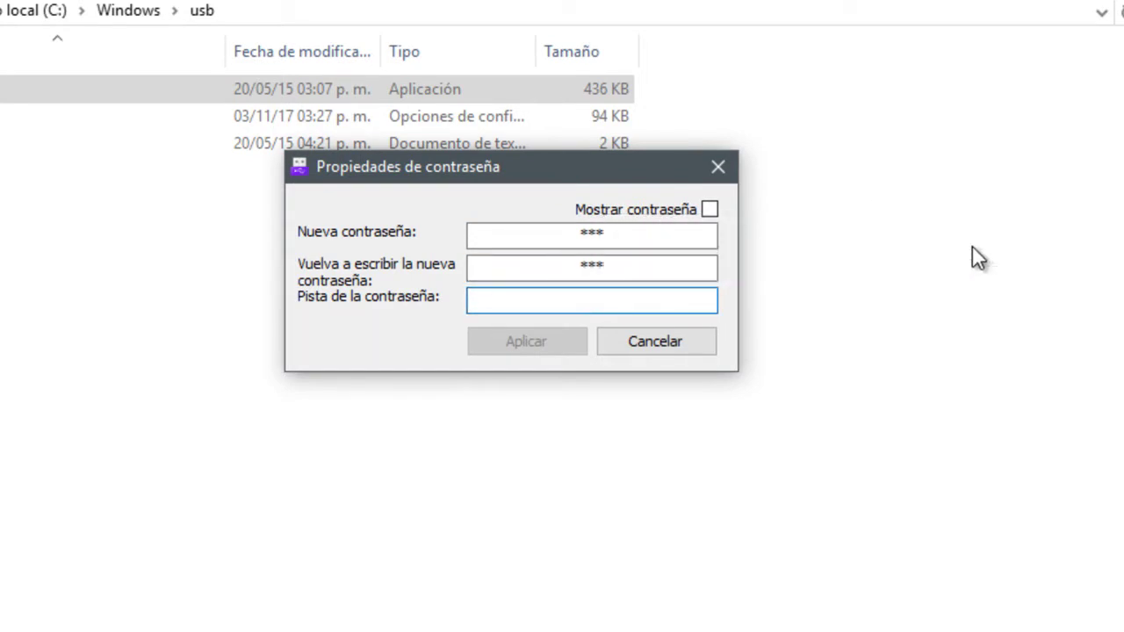
text(num)
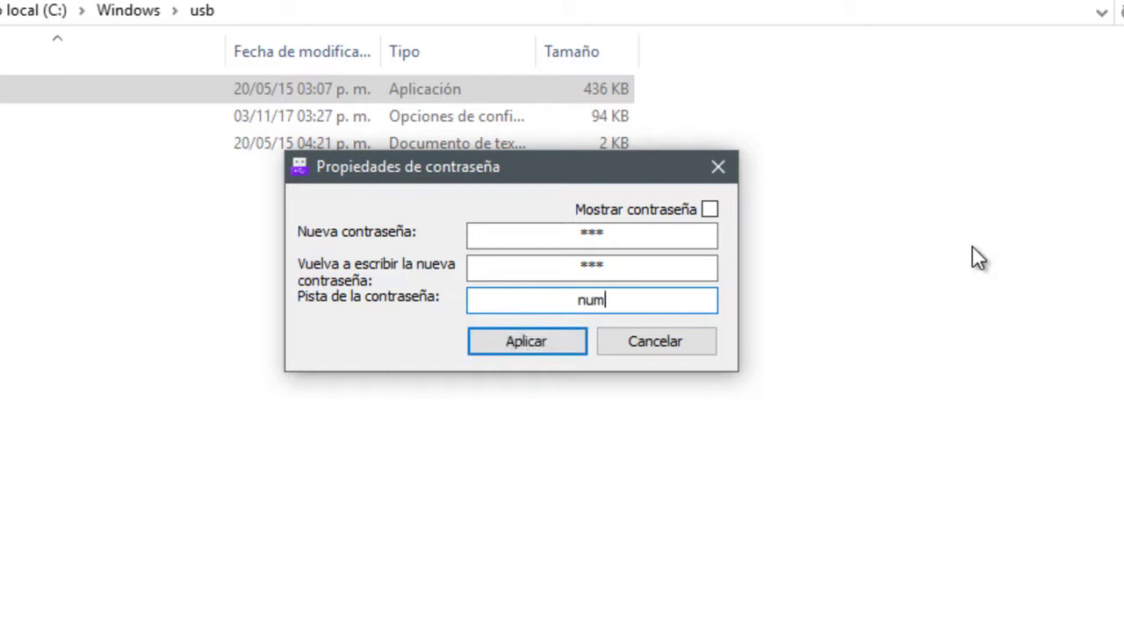
text(eros)
click(534, 341)
click(665, 387)
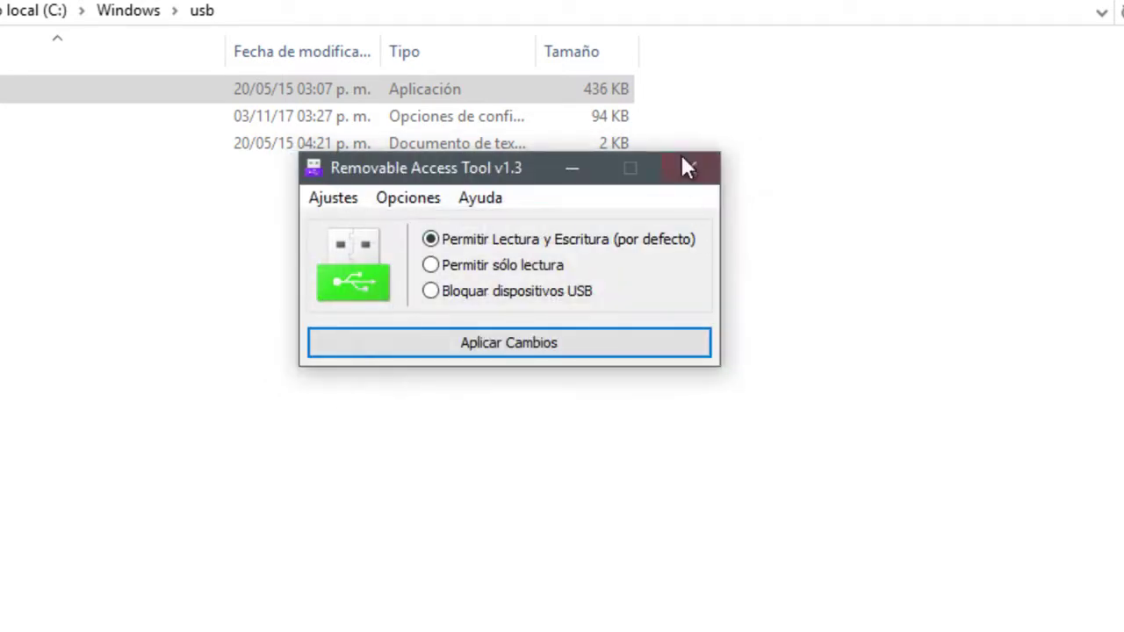
Restart Ratool, try an incorrect password at the prompt, and unlock the tool with the access password
click(689, 170)
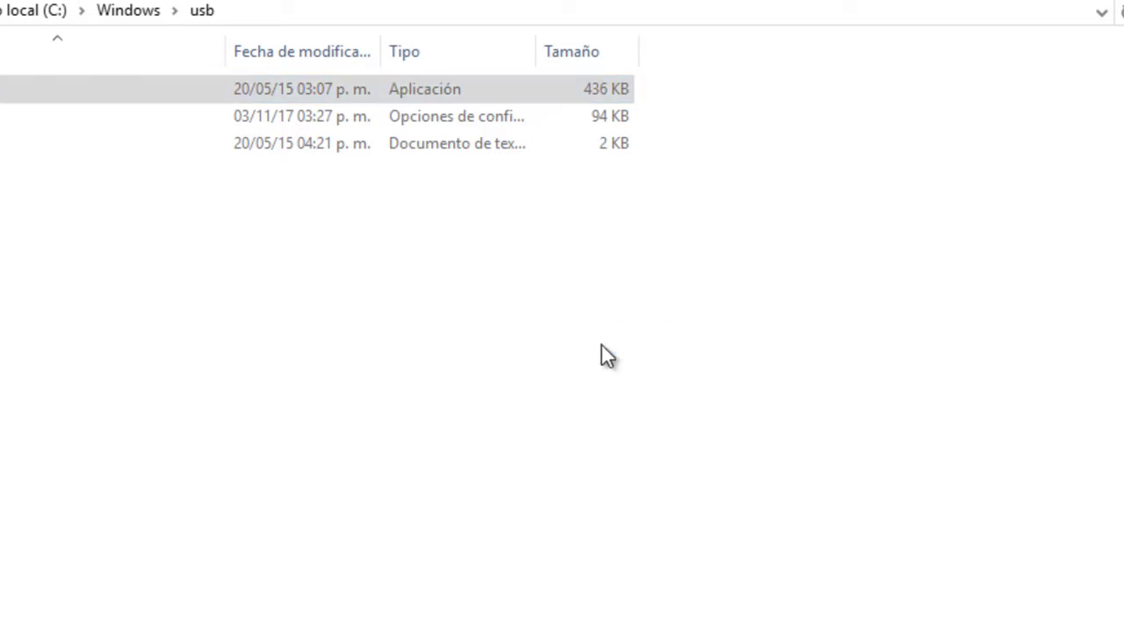
drag(451, 197, 545, 195)
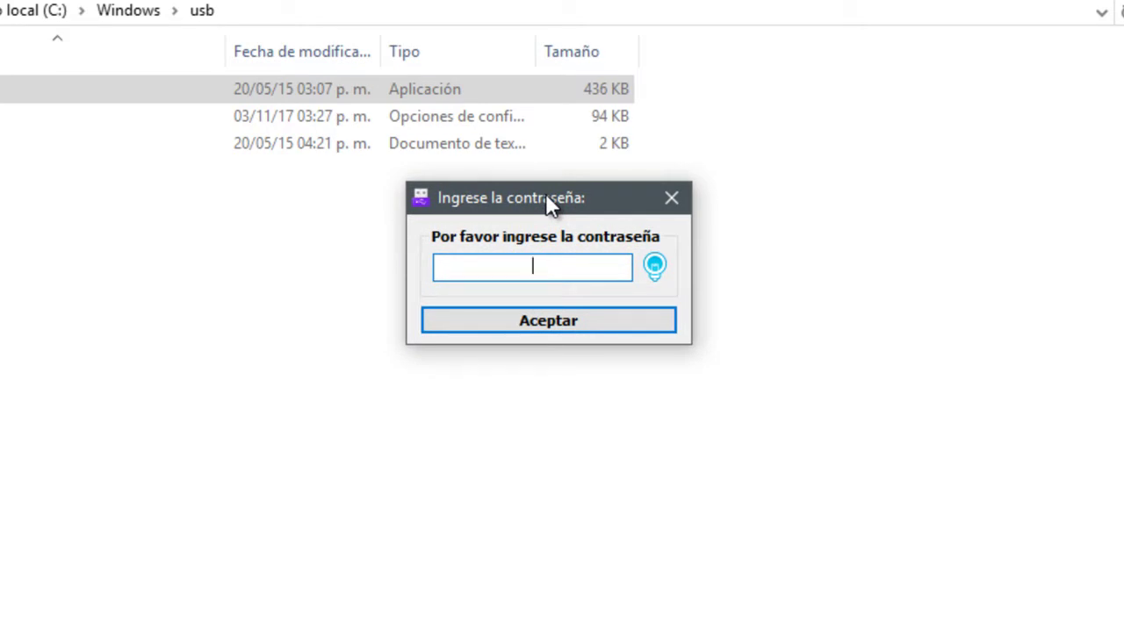
text(**********)
key(Return)
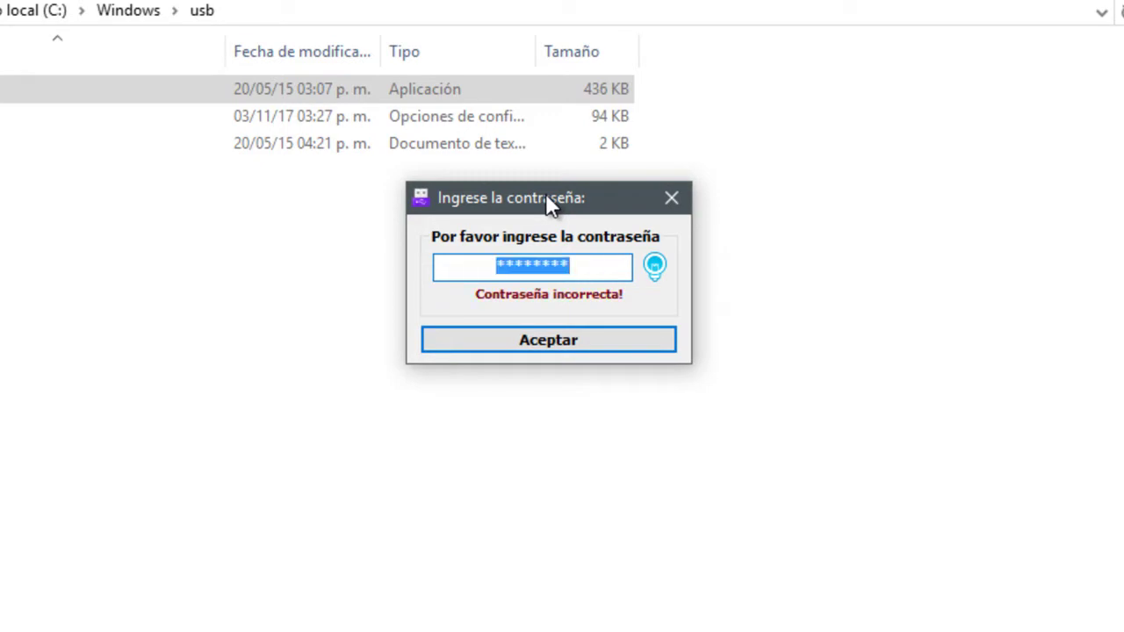
text(***)
key(Return)
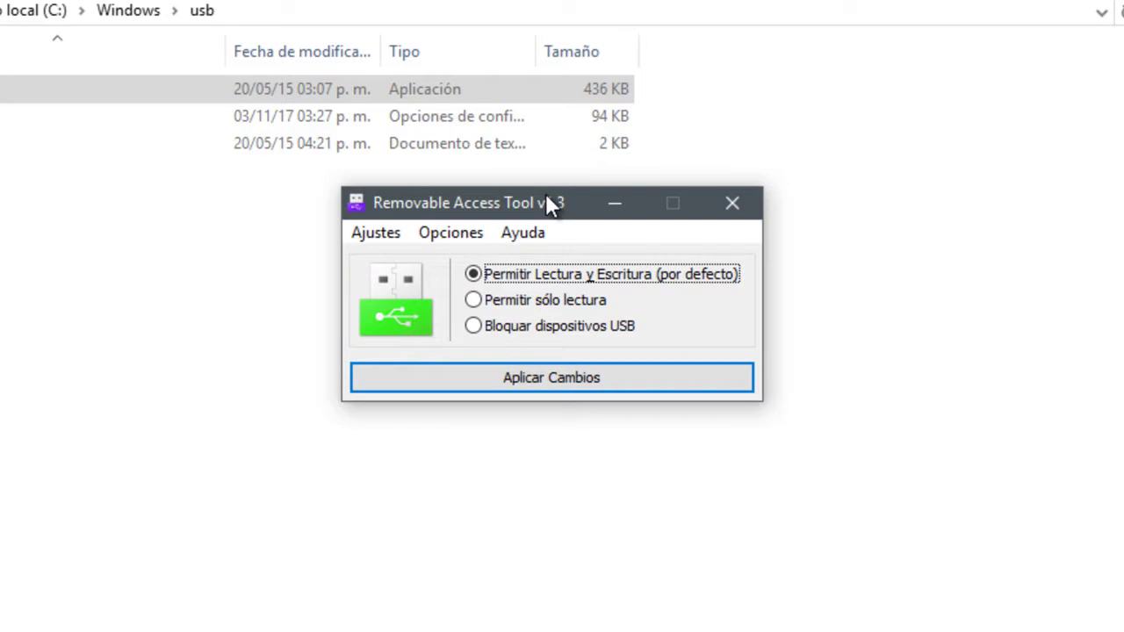
Review Ratool's access options for CD-DVD, floppy, tape and WPD devices, and the option for disabling Autorun
drag(546, 198, 485, 118)
click(411, 154)
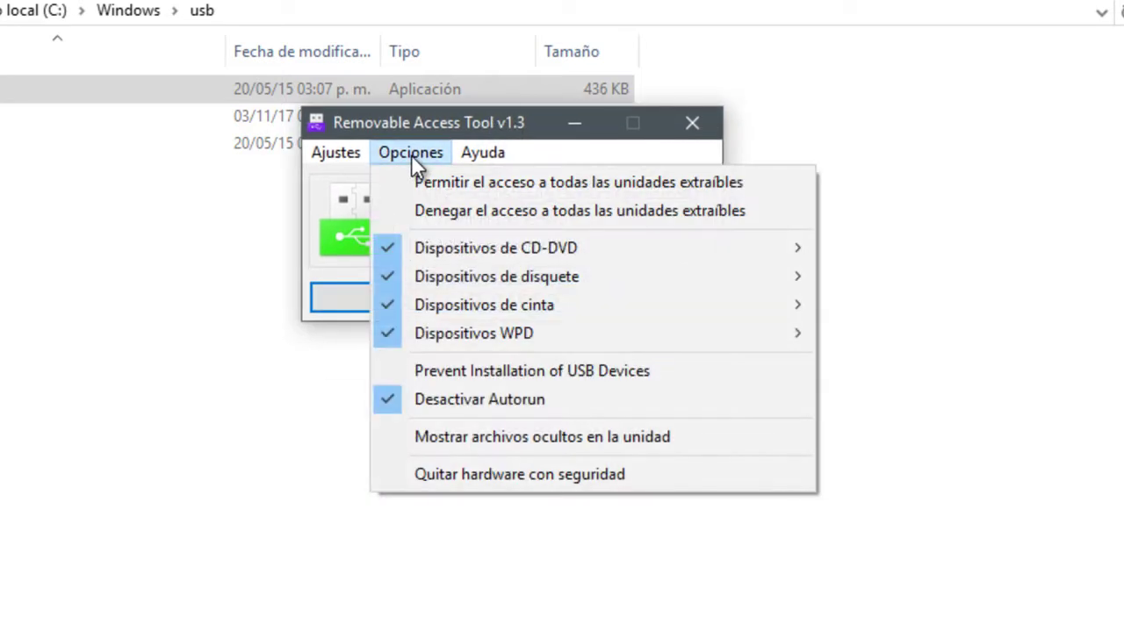
mouse_move(655, 255)
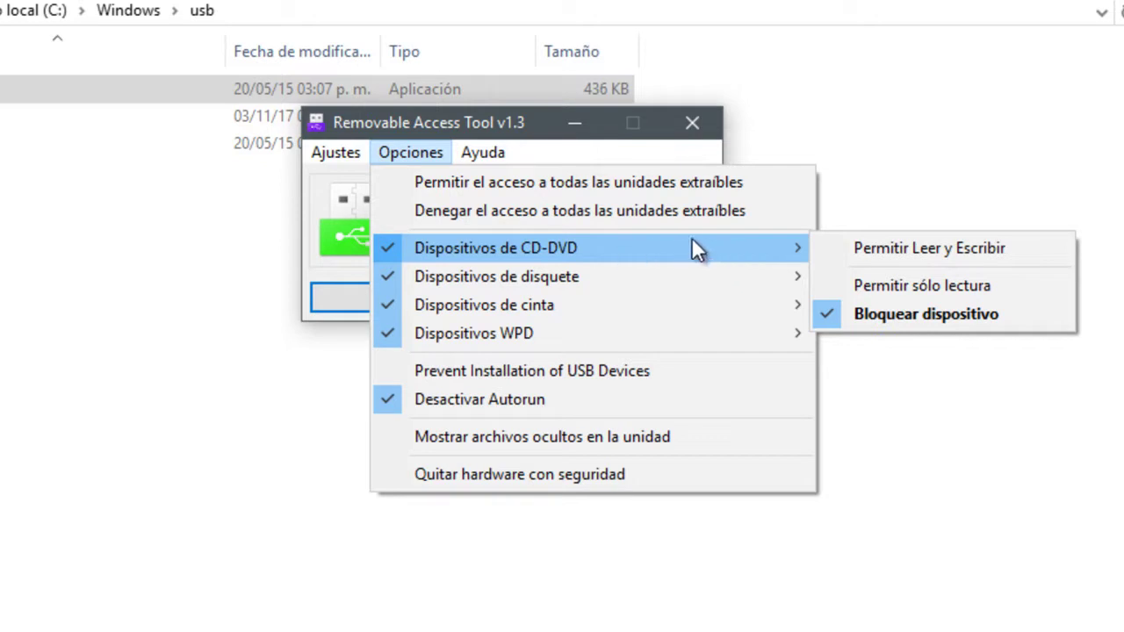
mouse_move(724, 277)
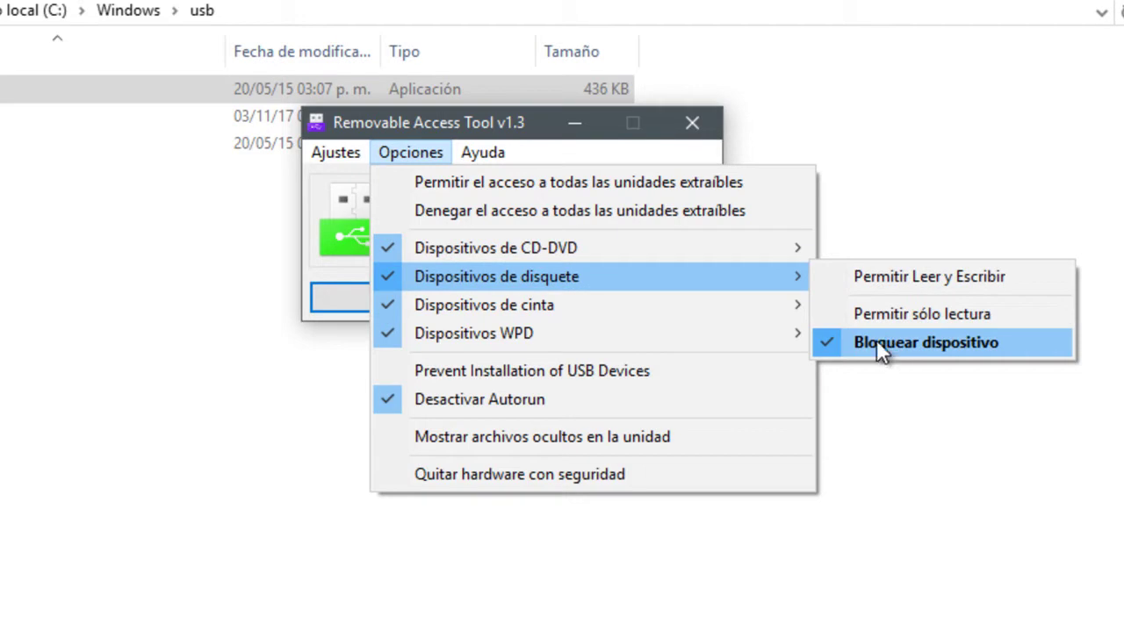
mouse_move(683, 304)
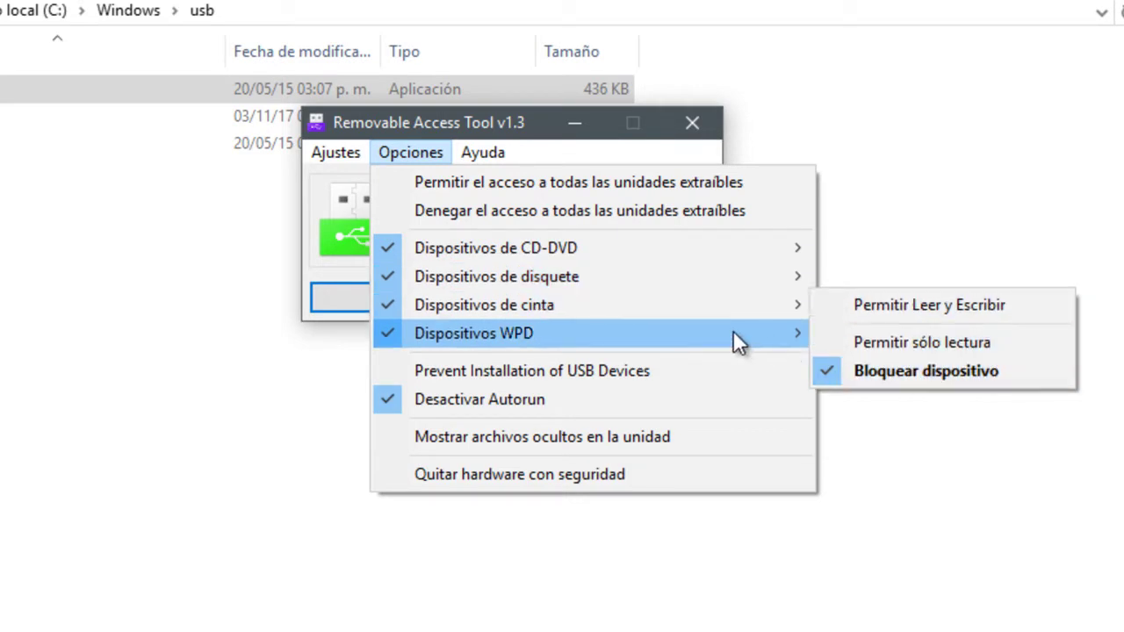
mouse_move(714, 332)
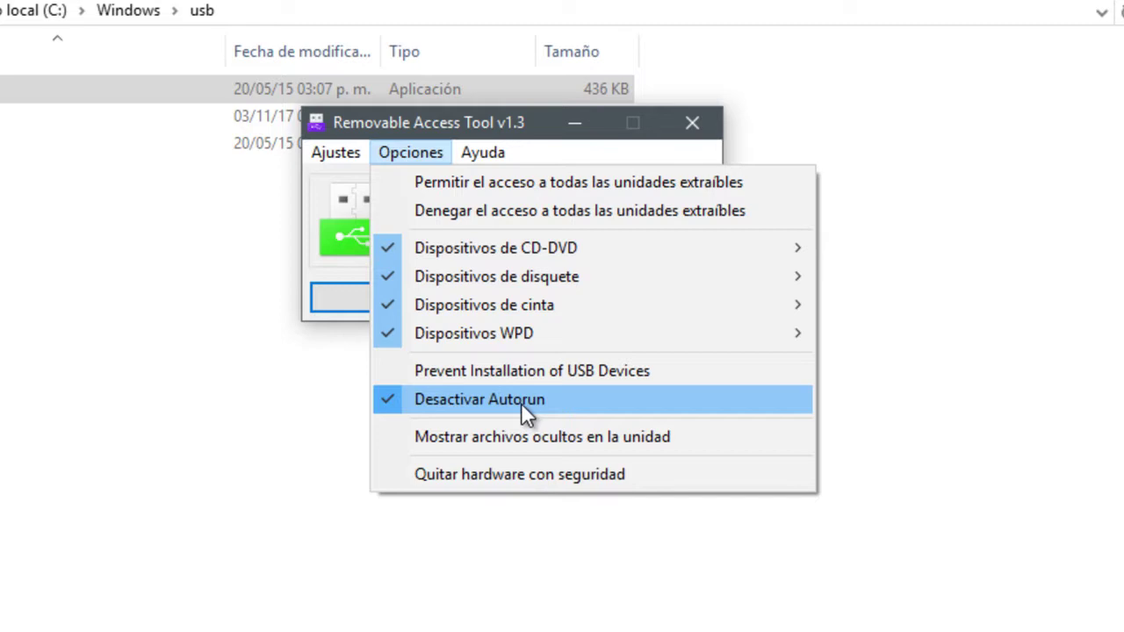
click(438, 397)
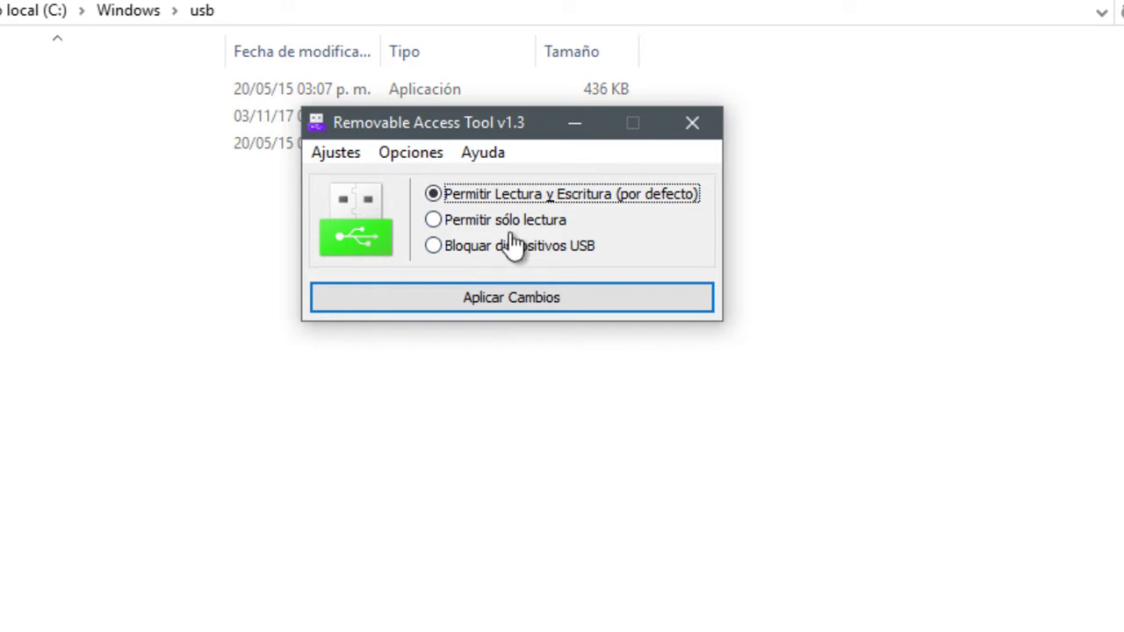
Set Ratool to block USB devices
click(433, 246)
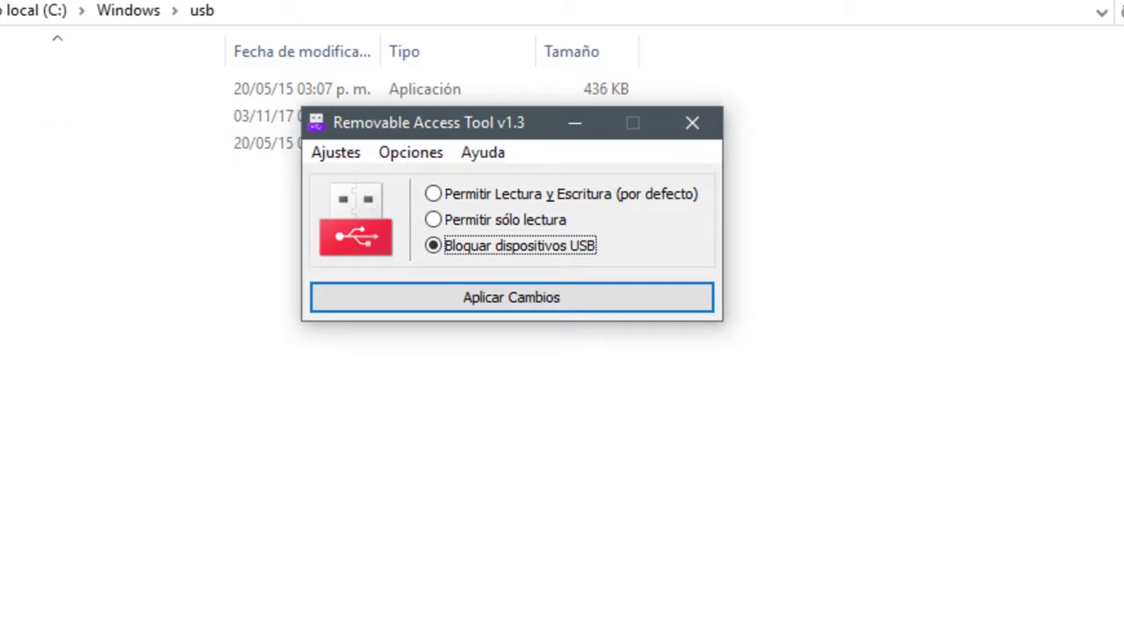
Open the removable drive F: in File Explorer to check access to it
click(821, 332)
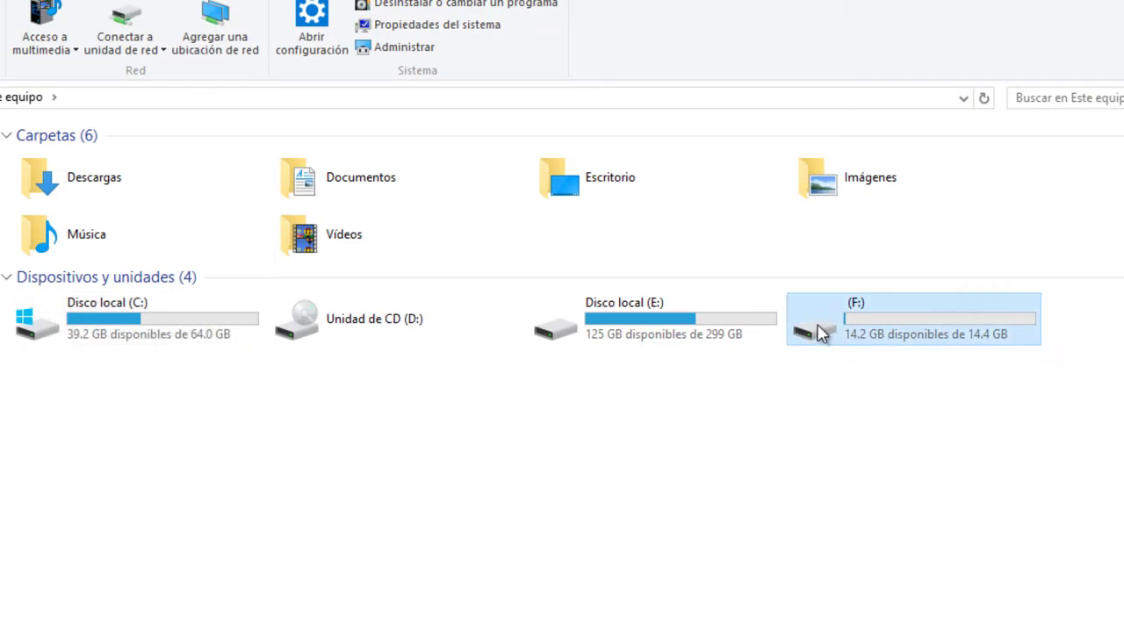
double_click(835, 337)
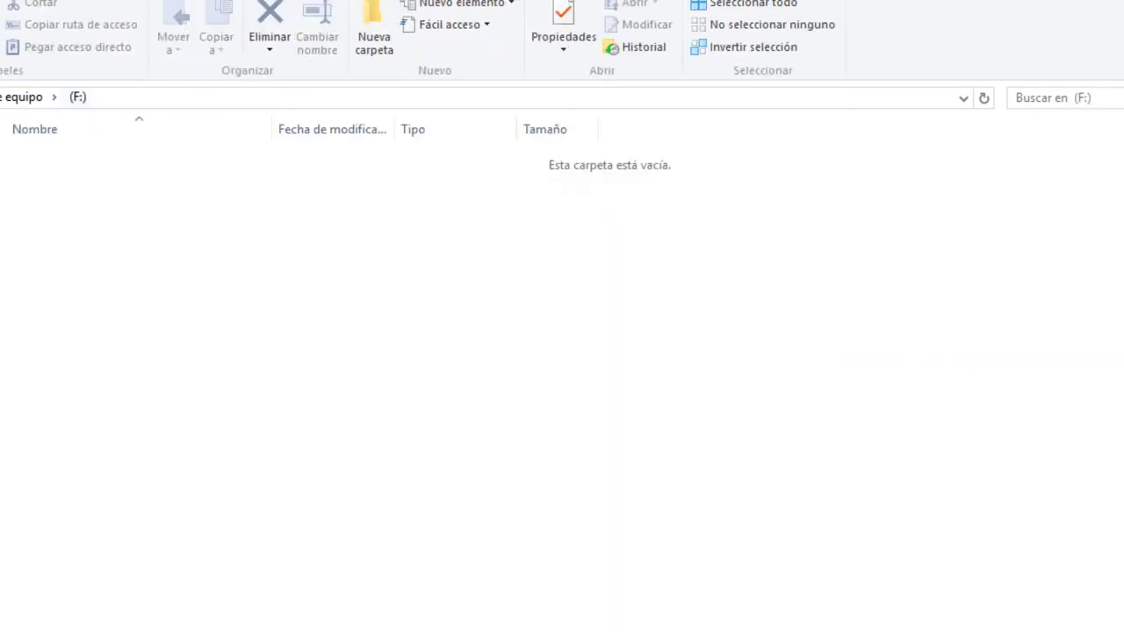
Return to Este equipo and apply the Bloquear dispositivos USB setting in Ratool, acknowledging the notice
key(alt+Left)
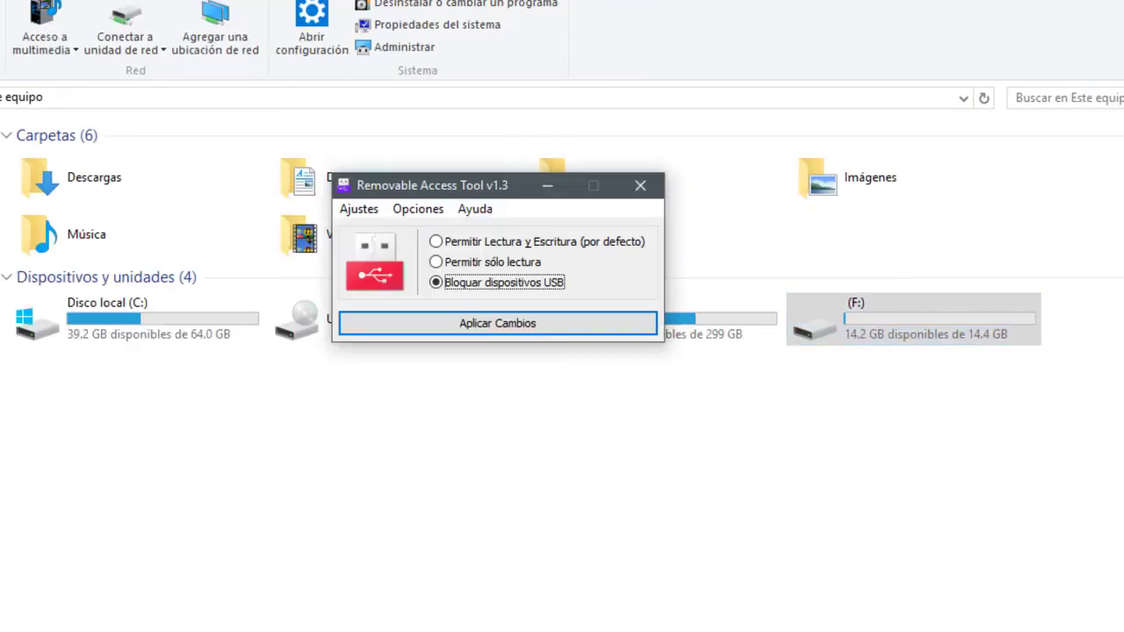
drag(480, 193, 475, 82)
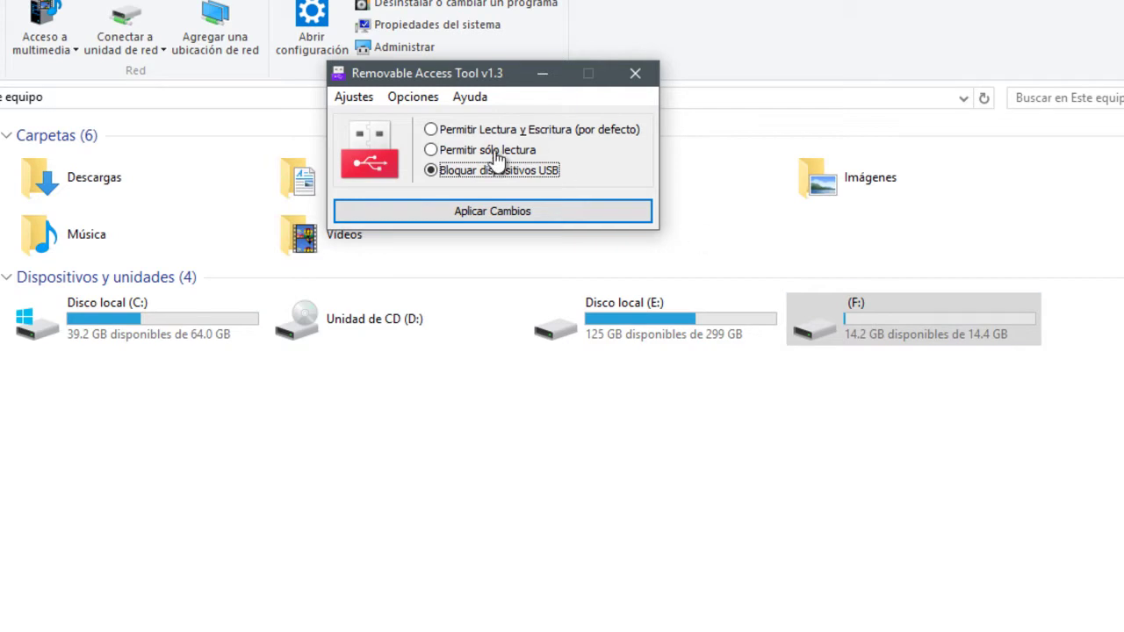
click(489, 217)
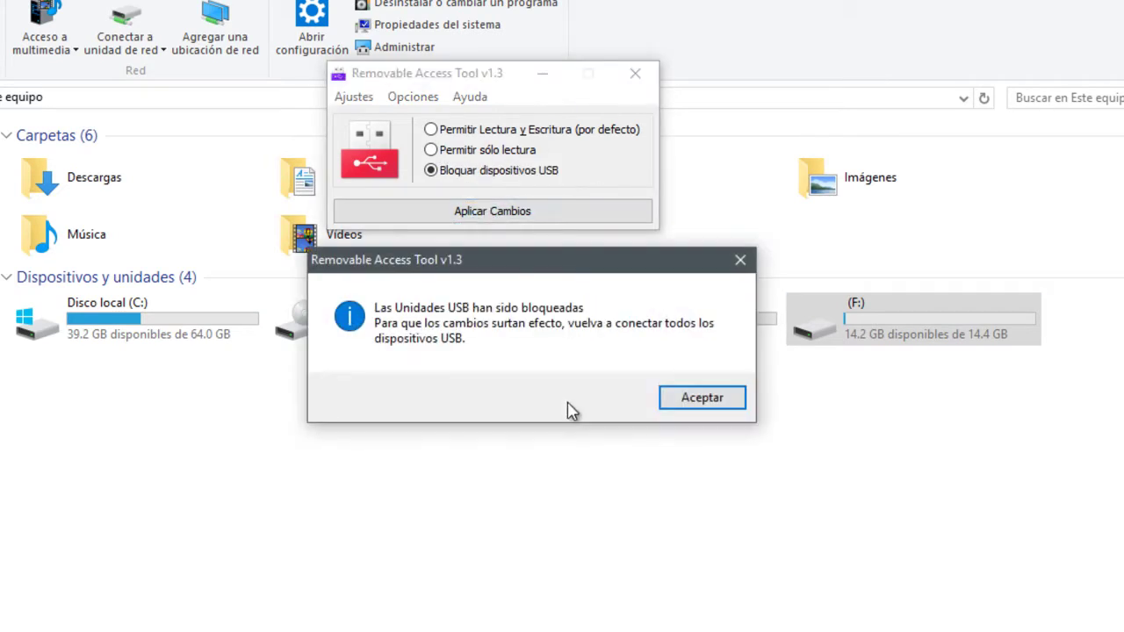
click(692, 402)
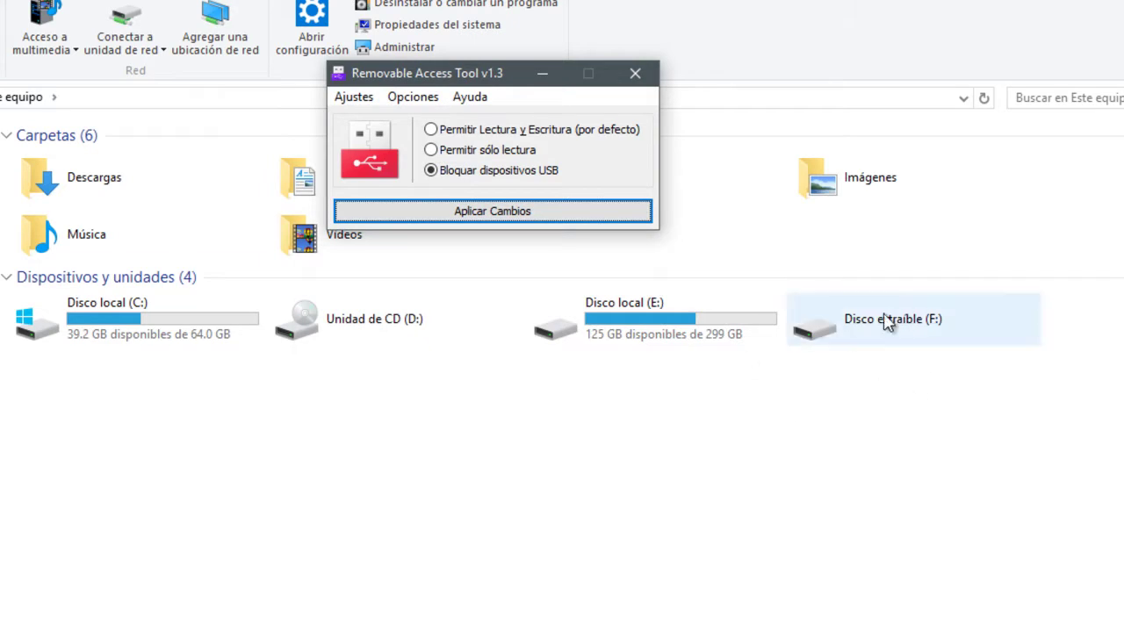
Try twice to open the removable drive F: to test the USB block
double_click(874, 341)
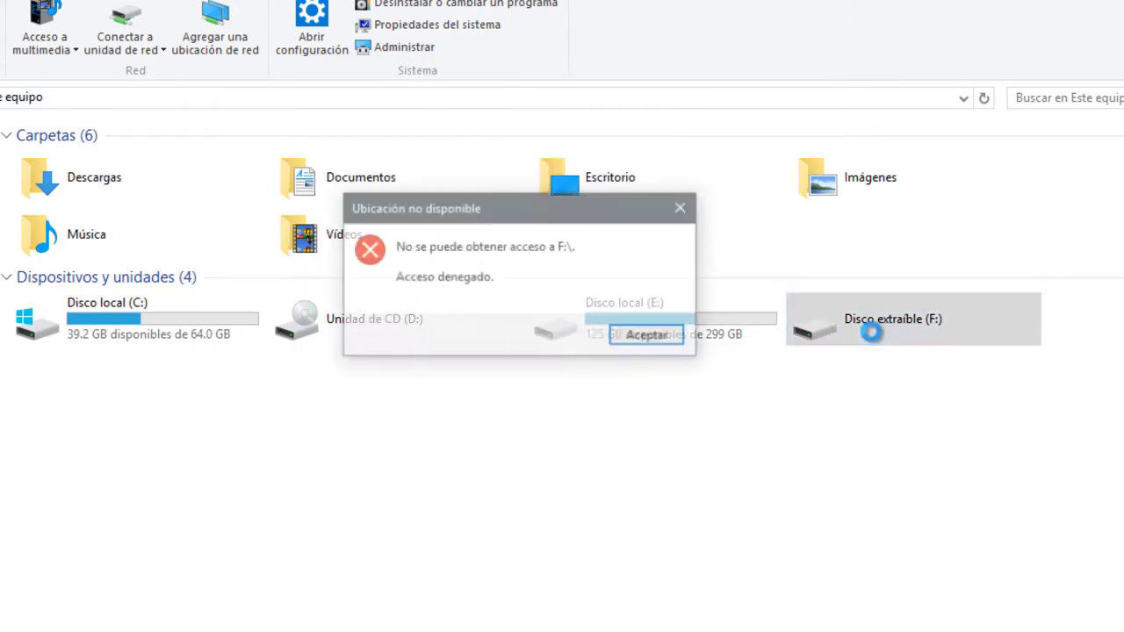
click(640, 336)
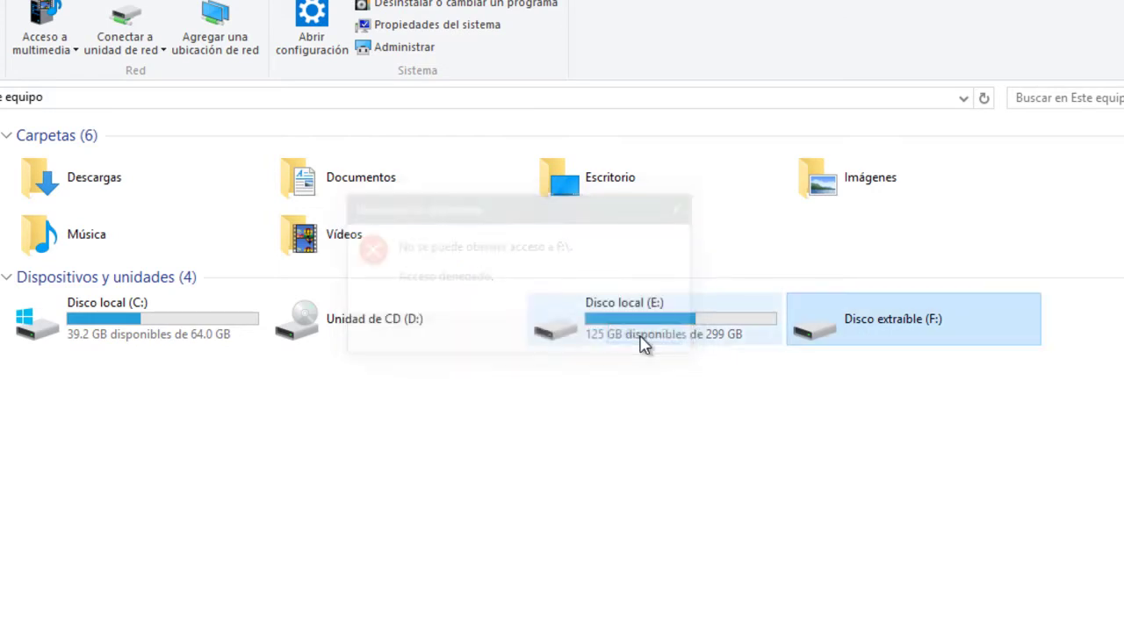
double_click(836, 321)
click(650, 341)
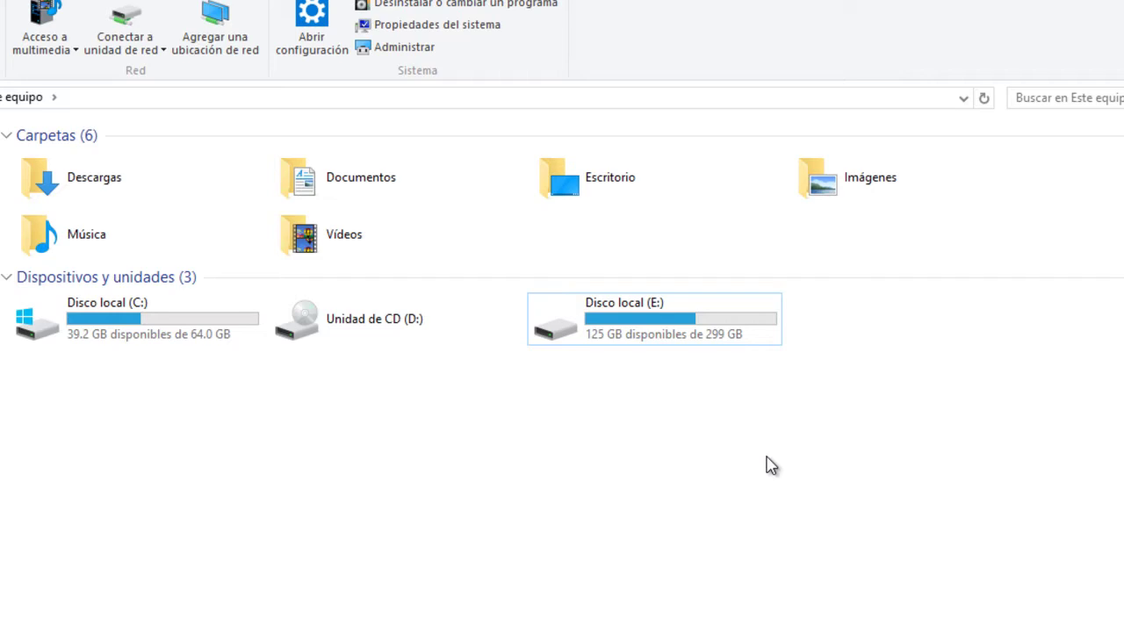
Refresh the Este equipo view repeatedly to check whether the USB drive is listed
right_click(539, 517)
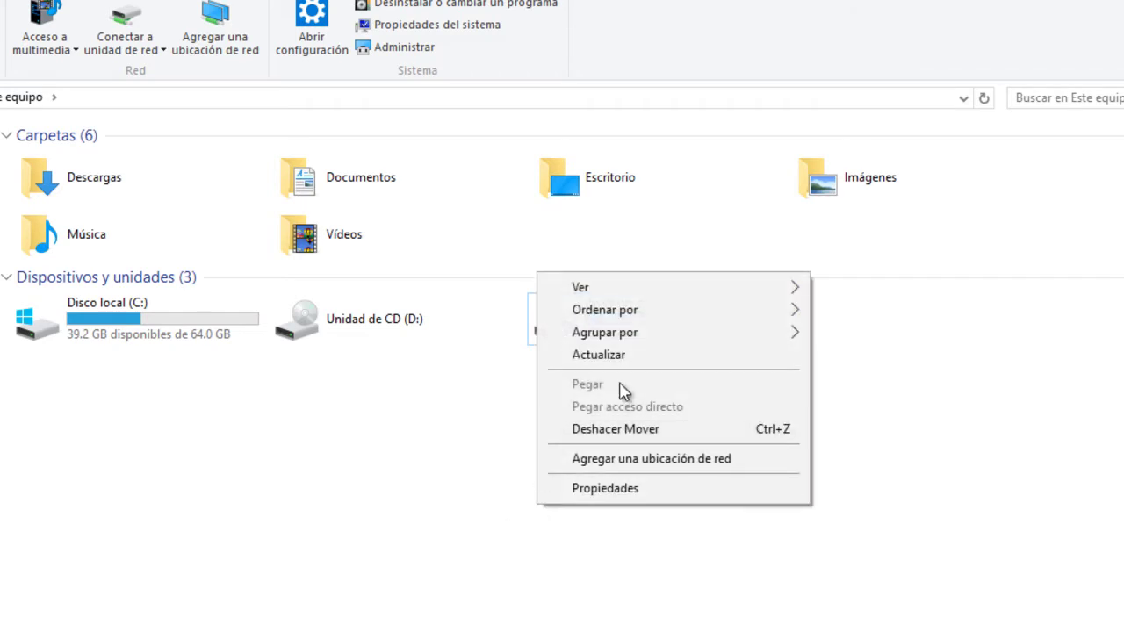
click(602, 355)
right_click(538, 422)
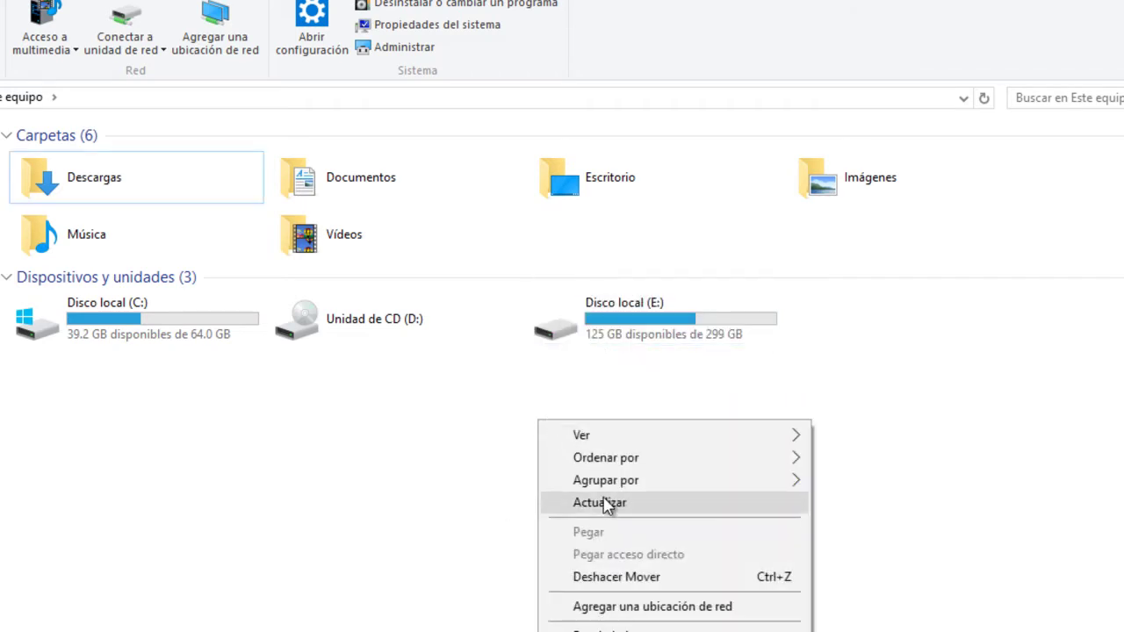
click(609, 509)
right_click(534, 407)
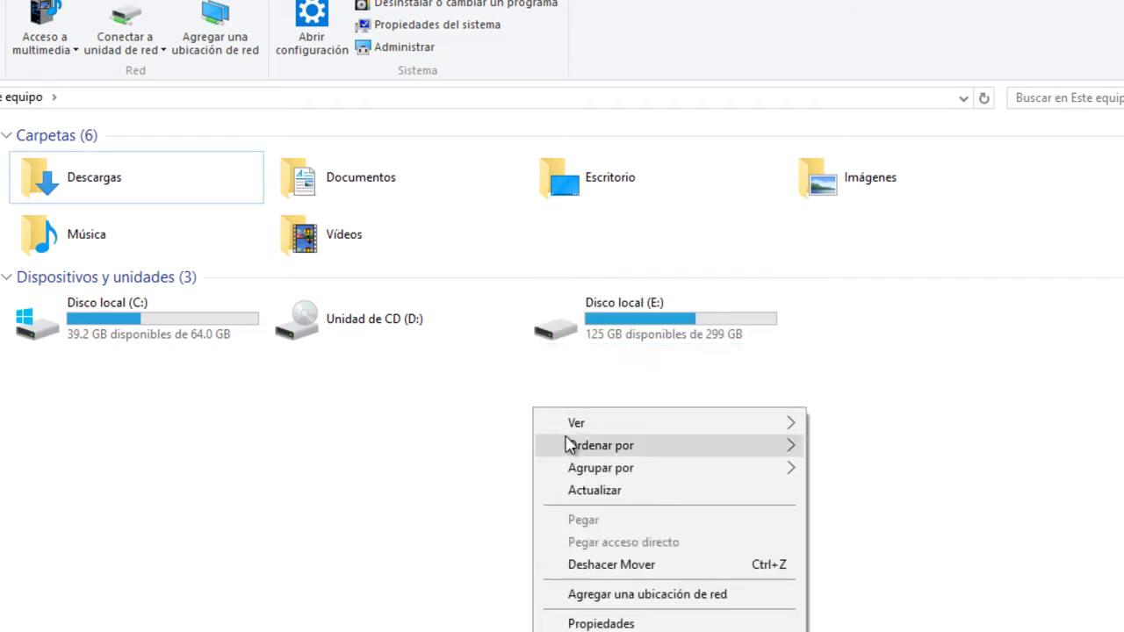
click(602, 489)
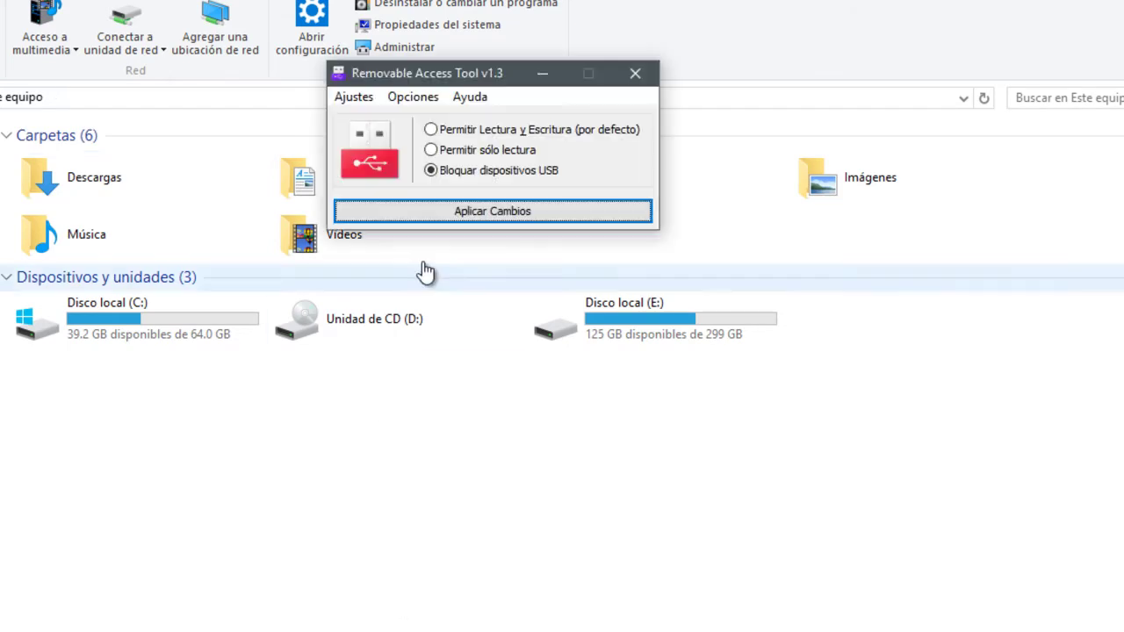
Restore read and write access for USB devices in Ratool, apply the change, and close the tool
drag(466, 79, 437, 145)
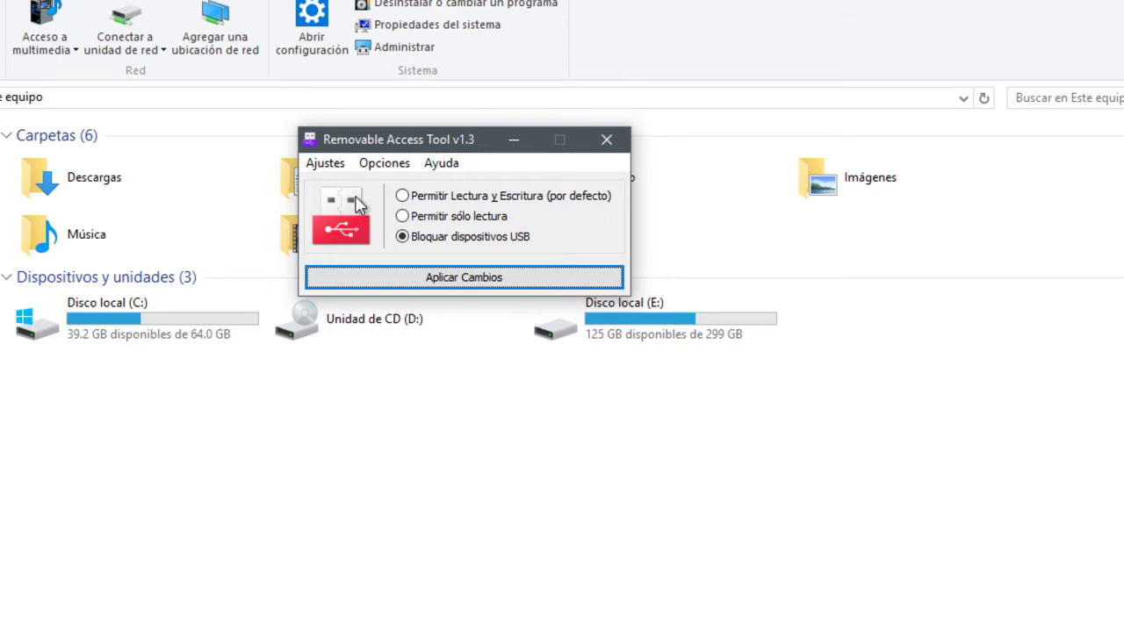
click(403, 196)
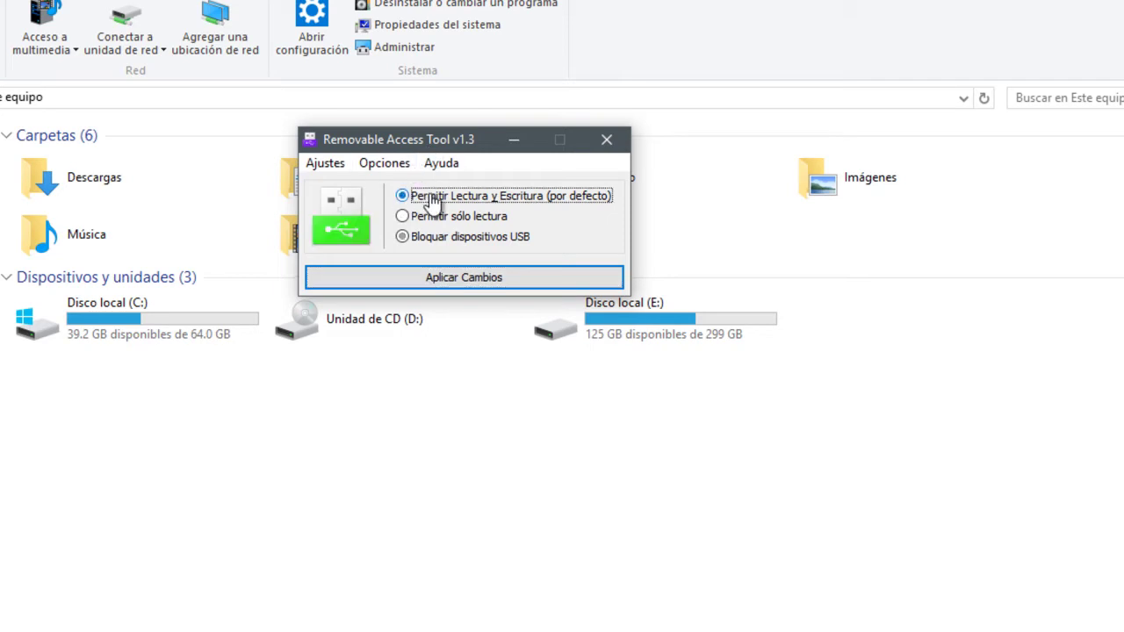
click(474, 279)
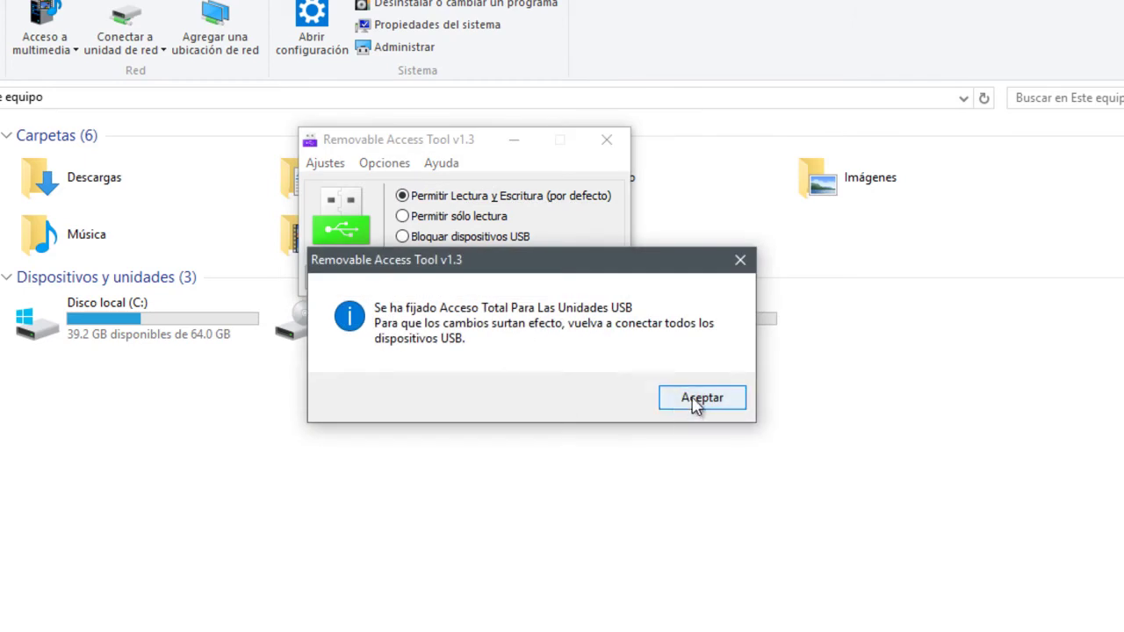
click(693, 402)
click(606, 140)
Refresh the Este equipo view, open drive F: to check its access, and return to the drive list
right_click(560, 406)
click(654, 486)
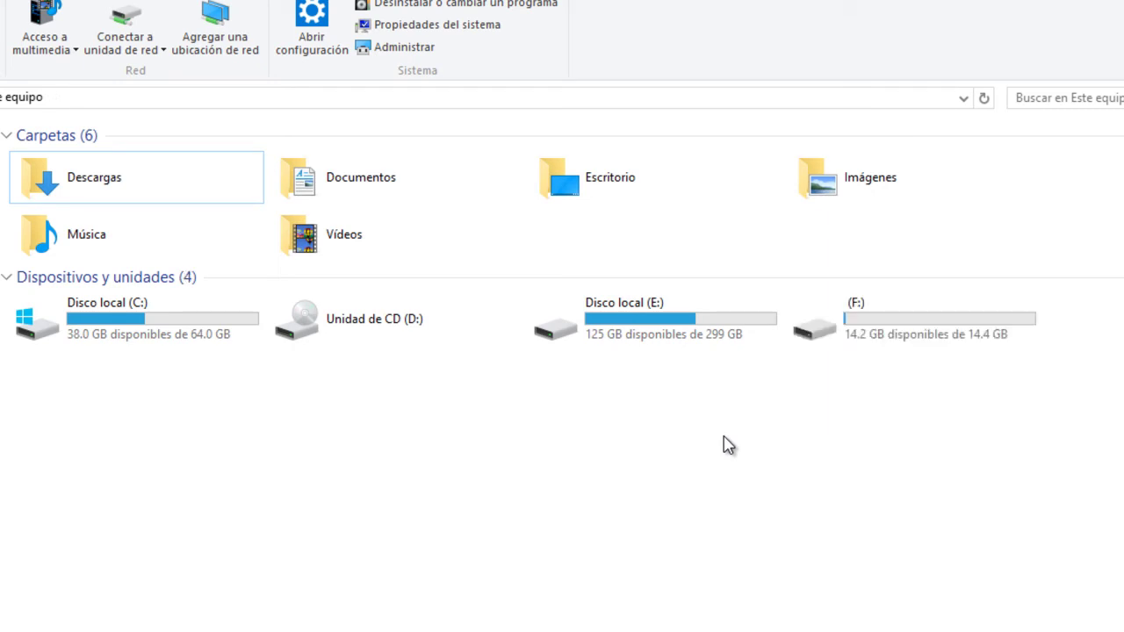
double_click(902, 333)
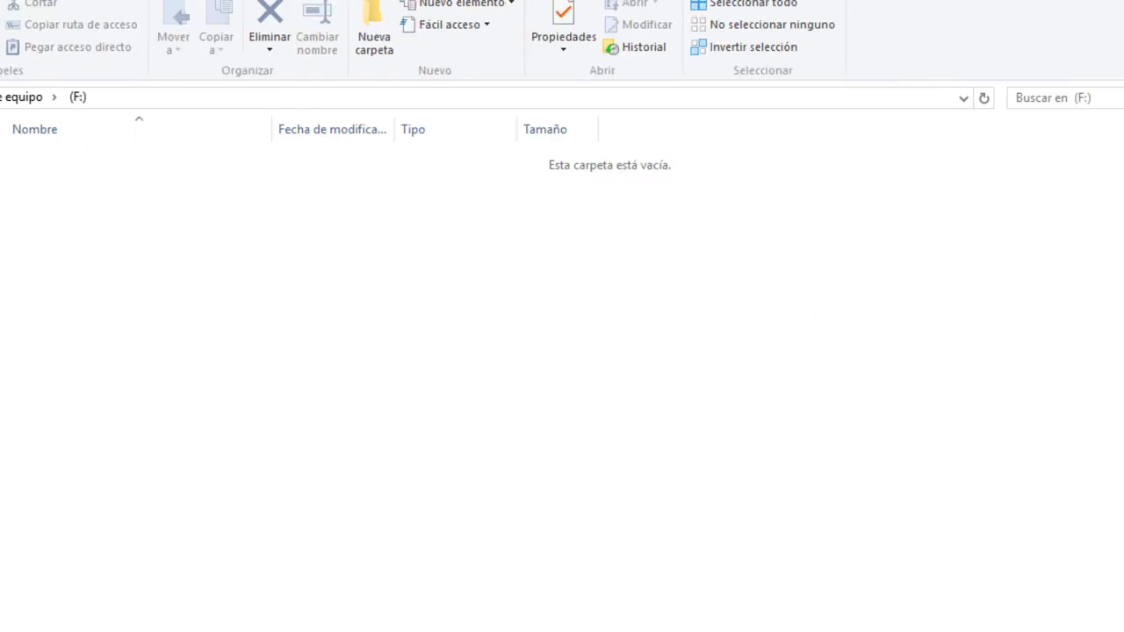
key(alt+Left)
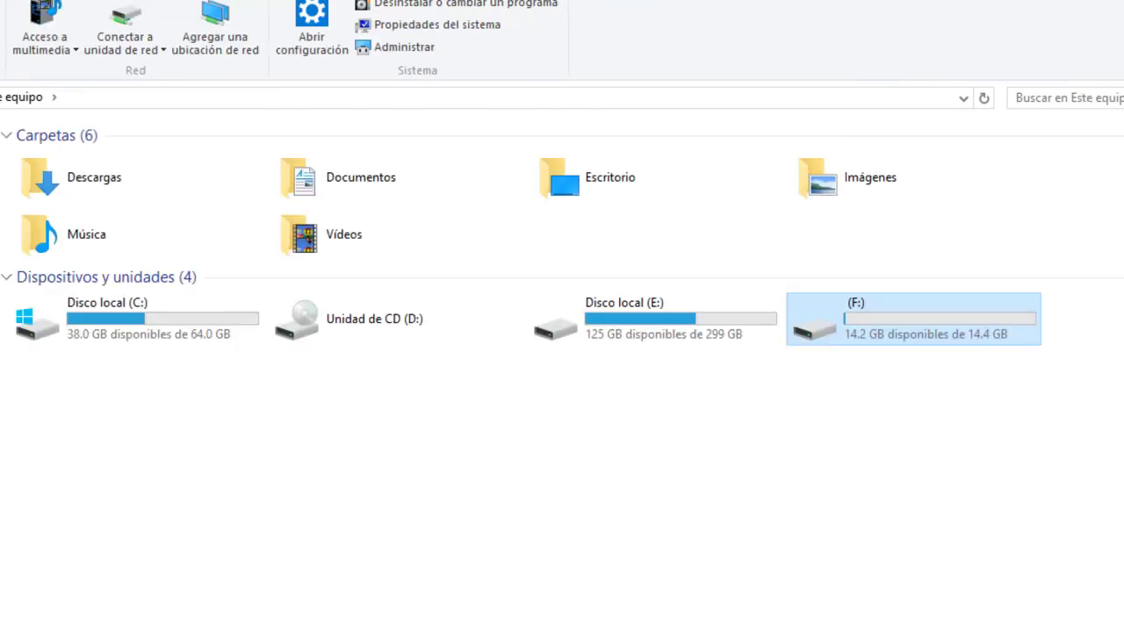
click(885, 549)
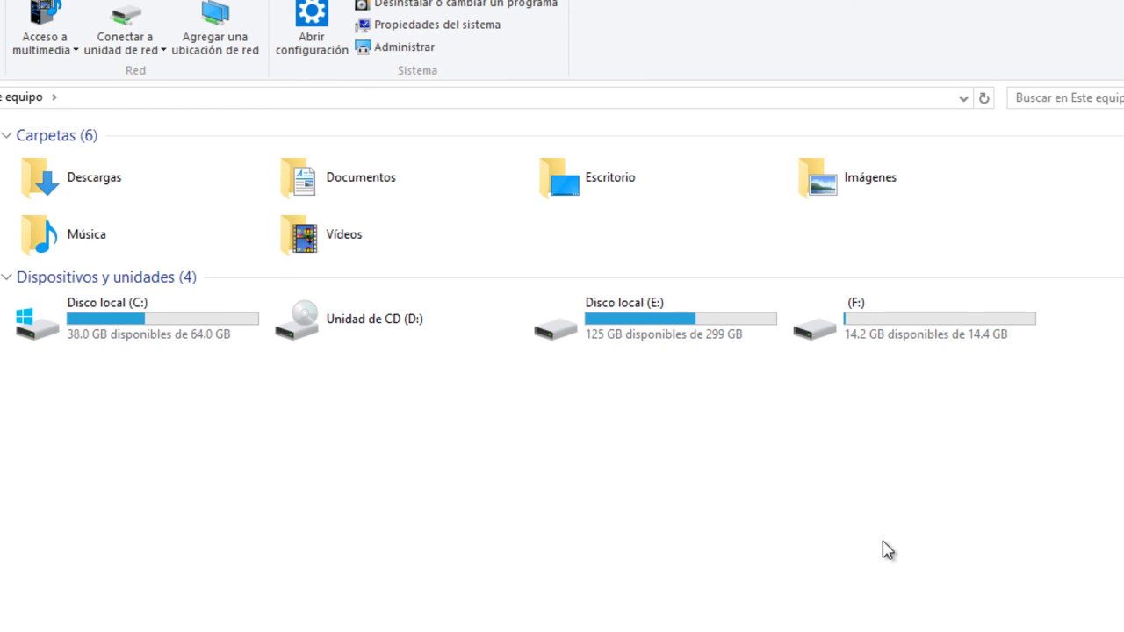